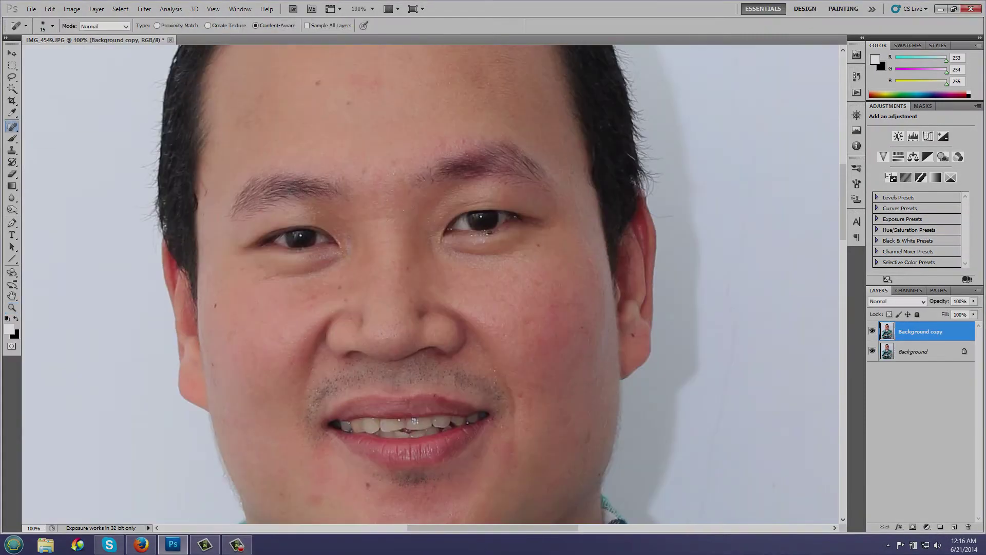
Shrink the Spot Healing Brush and heal the small moles on the cheeks
key("bracketleft")
key("bracketleft")
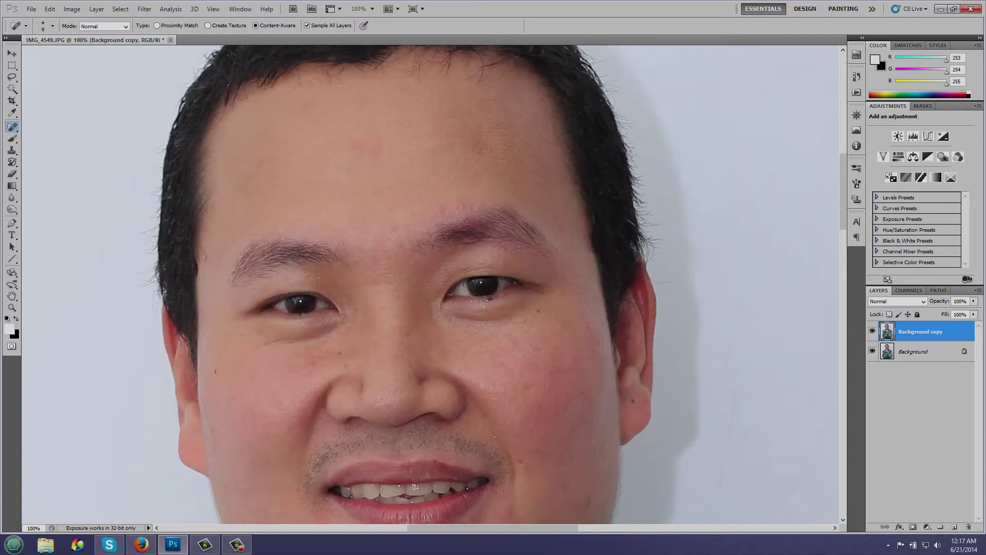
left_click(479, 188)
scroll(478, 188, "down", 3)
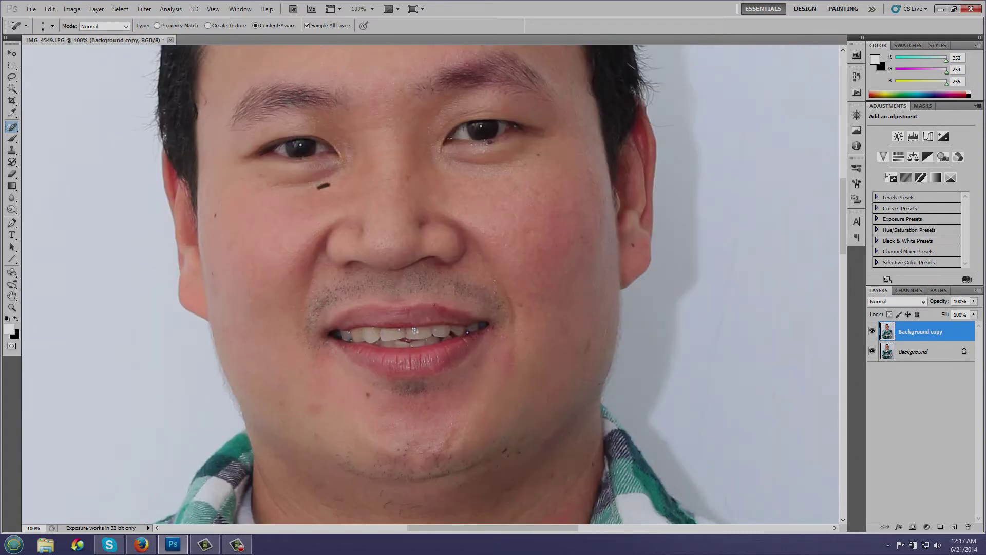
left_click_drag(319, 188, 330, 184)
scroll(329, 184, "up", 1)
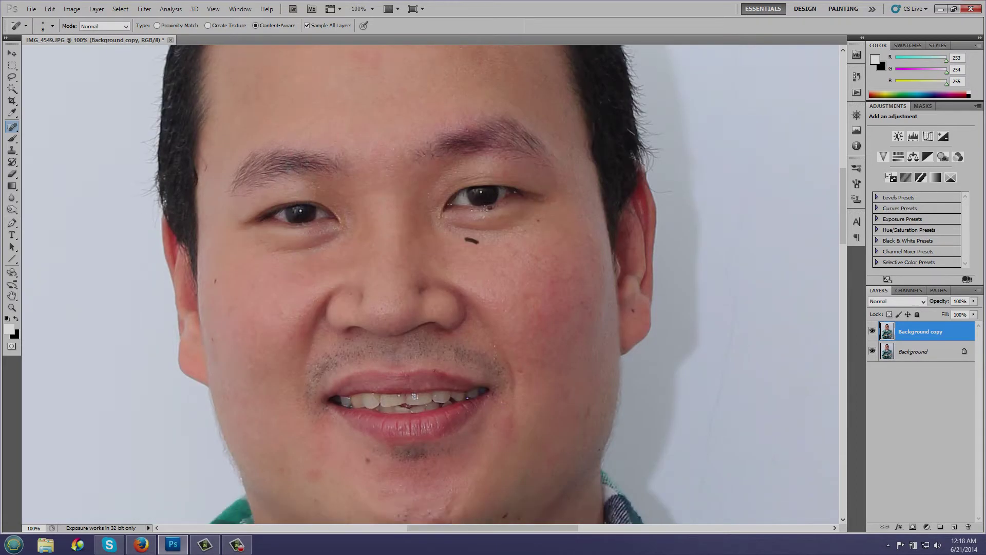
scroll(522, 151, "down", 2)
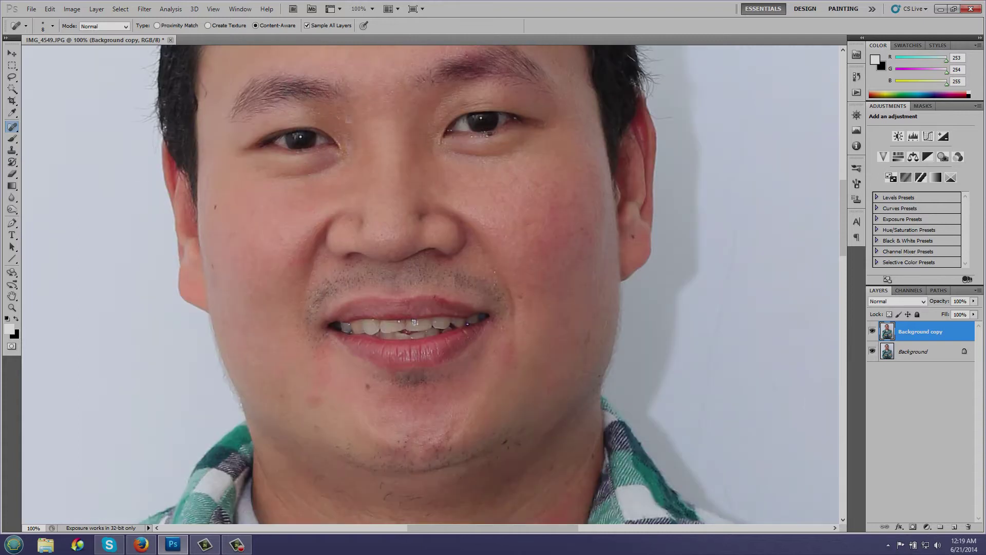
scroll(308, 160, "up", 1)
scroll(432, 180, "up", 1)
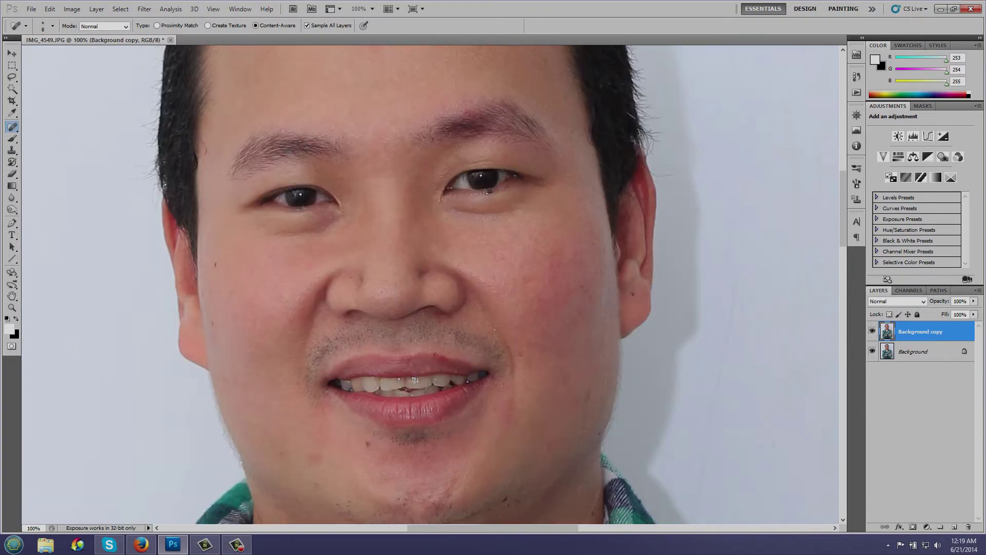
Heal the dark mark near the right eye and another small mark on the cheek
left_click_drag(544, 177, 554, 175)
scroll(514, 206, "down", 1)
left_click_drag(468, 208, 491, 201)
scroll(514, 206, "down", 2)
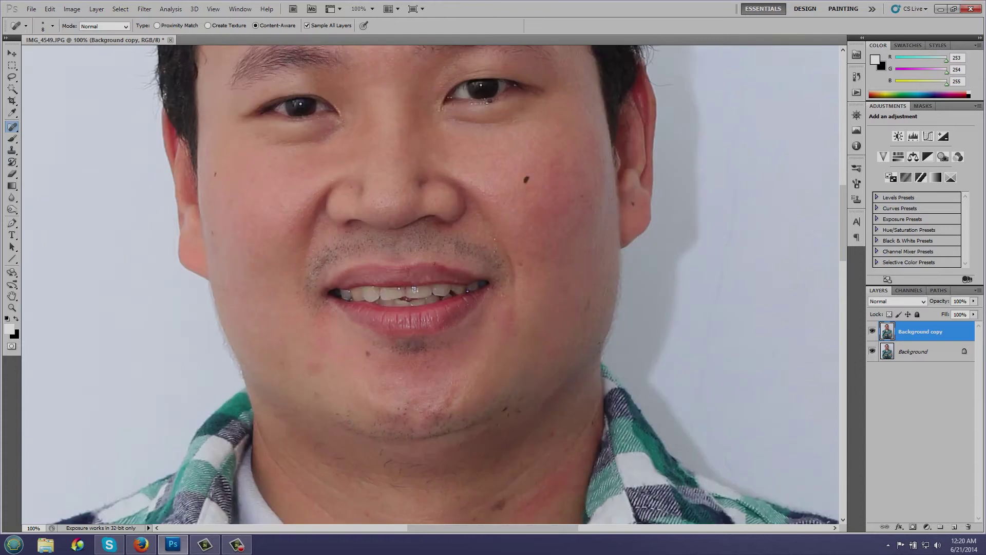
scroll(514, 206, "up", 1)
scroll(290, 219, "down", 1)
scroll(290, 219, "up", 2)
scroll(253, 221, "down", 2)
scroll(252, 221, "down", 1)
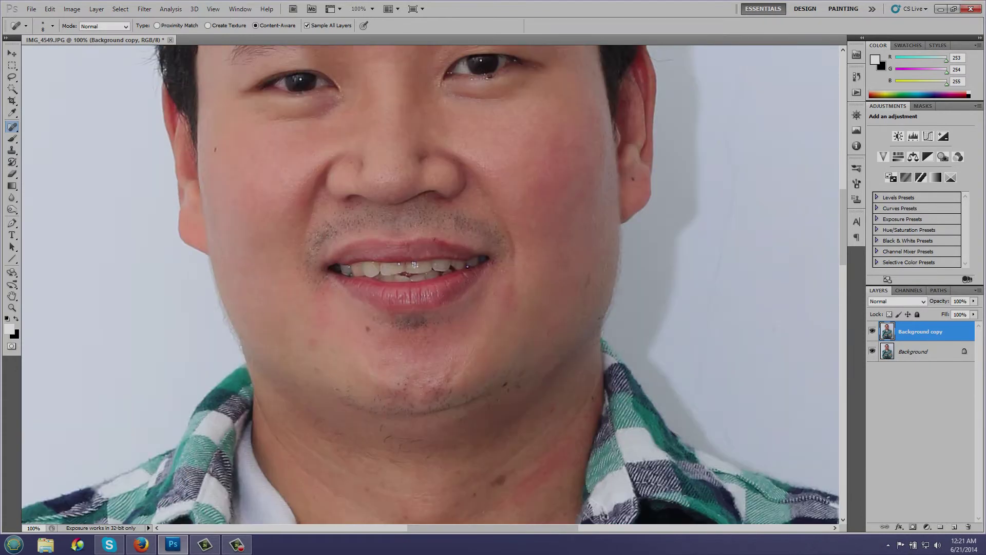
scroll(316, 289, "down", 1)
scroll(430, 284, "down", 3)
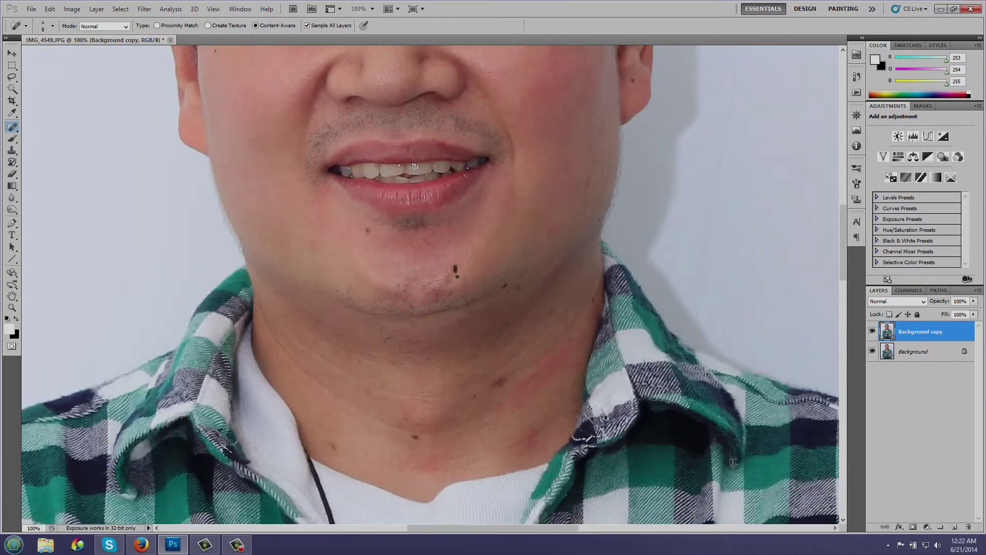
scroll(451, 268, "up", 10)
Switch to the sampled Healing Brush, try a face spot, and dismiss the resulting error
left_click(329, 37)
left_click(471, 215)
key("Return")
scroll(431, 283, "down", 1)
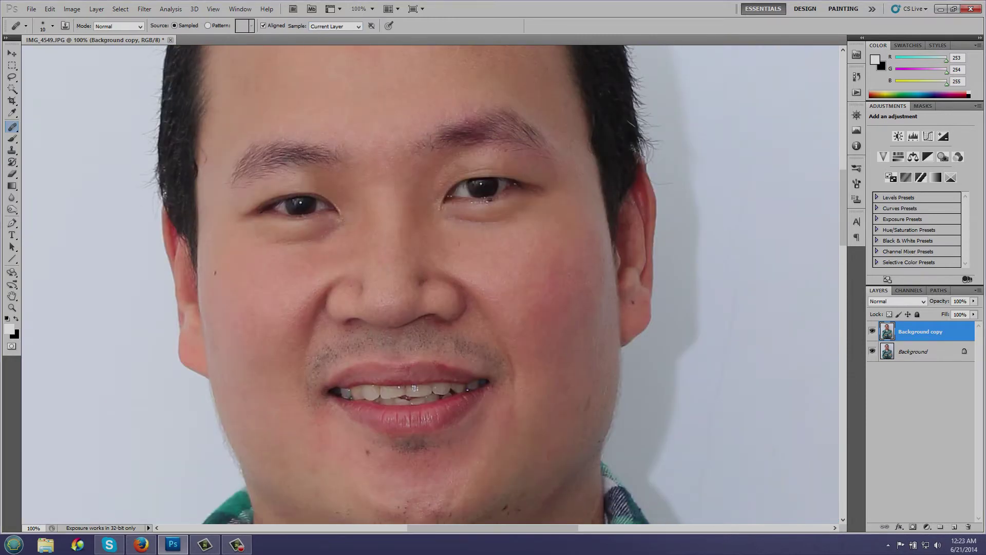
scroll(431, 282, "down", 2)
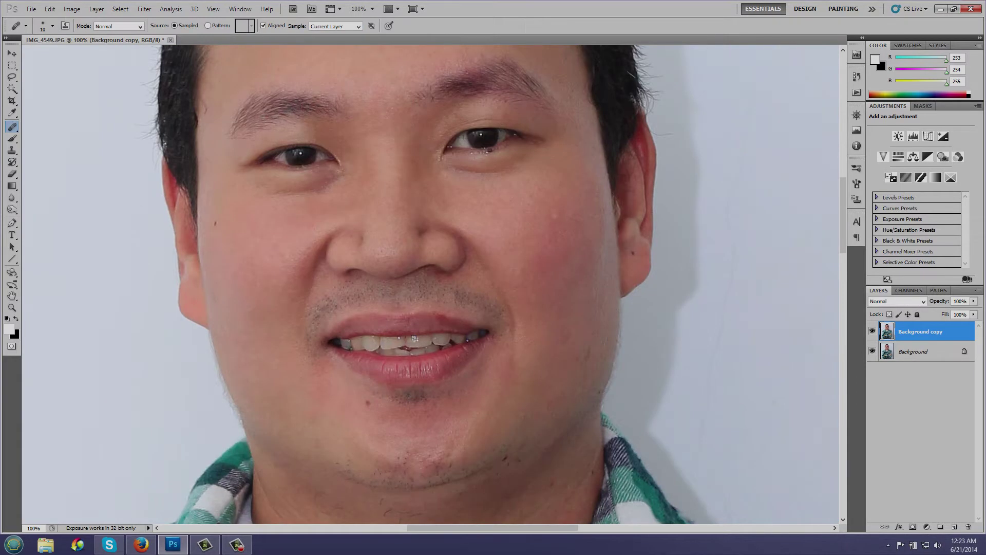
scroll(431, 283, "down", 2)
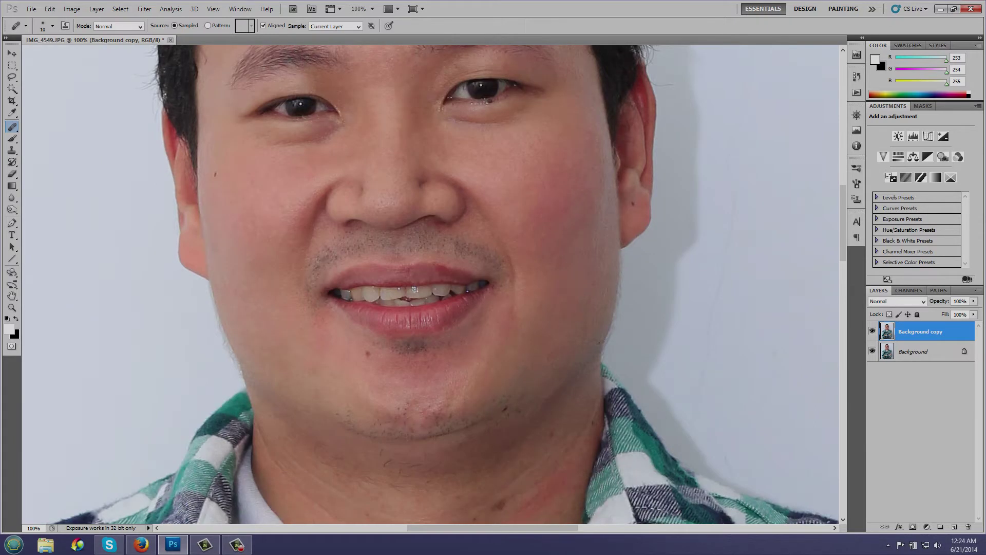
Zoom in and out over the neck, jaw and mouth to inspect the skin for flaws
scroll(431, 282, "up", 2)
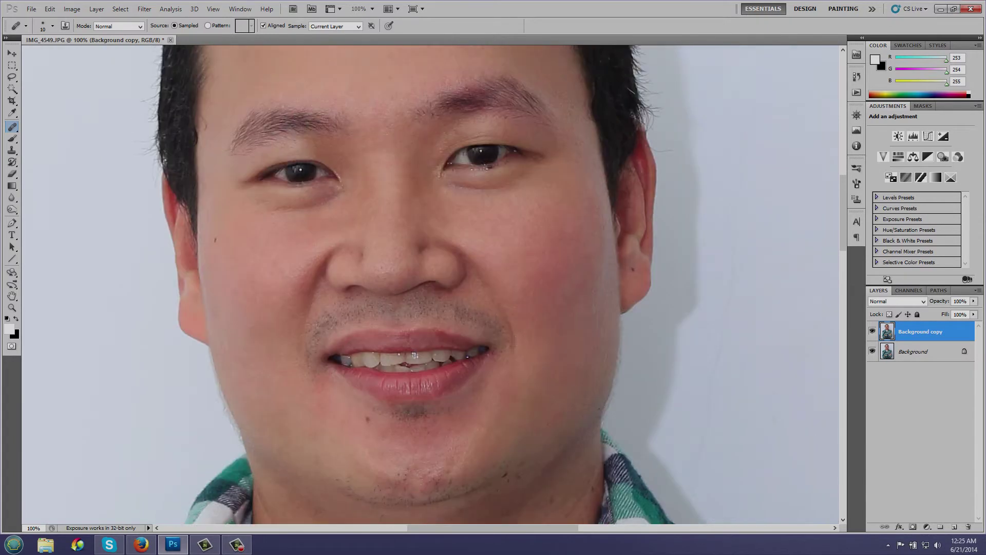
scroll(432, 283, "up", 2)
scroll(431, 282, "up", 6)
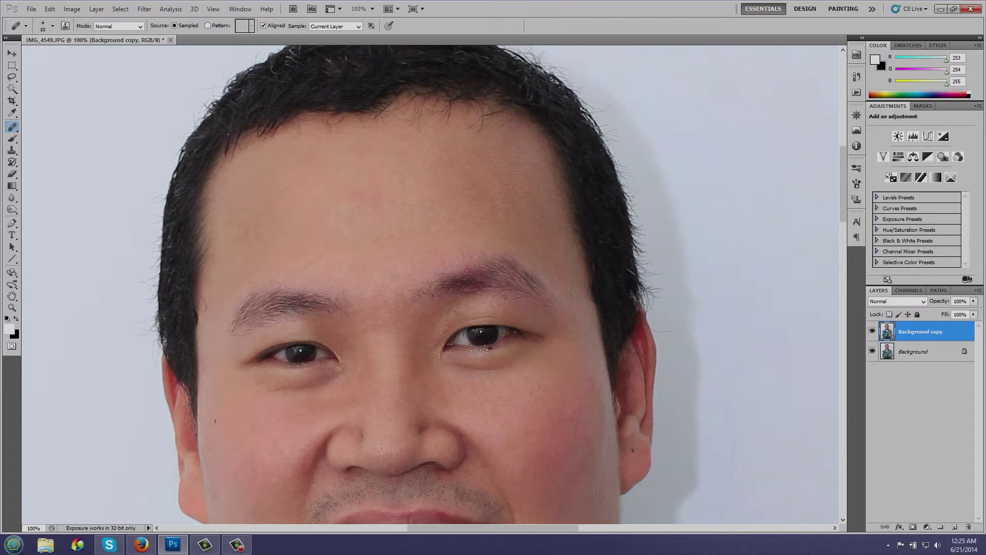
scroll(432, 282, "down", 5)
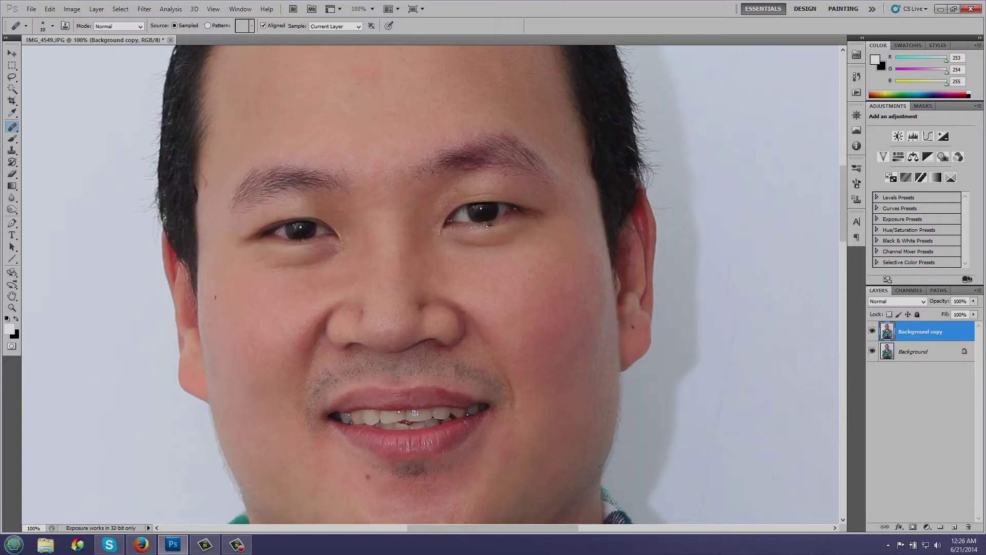
scroll(432, 283, "down", 2)
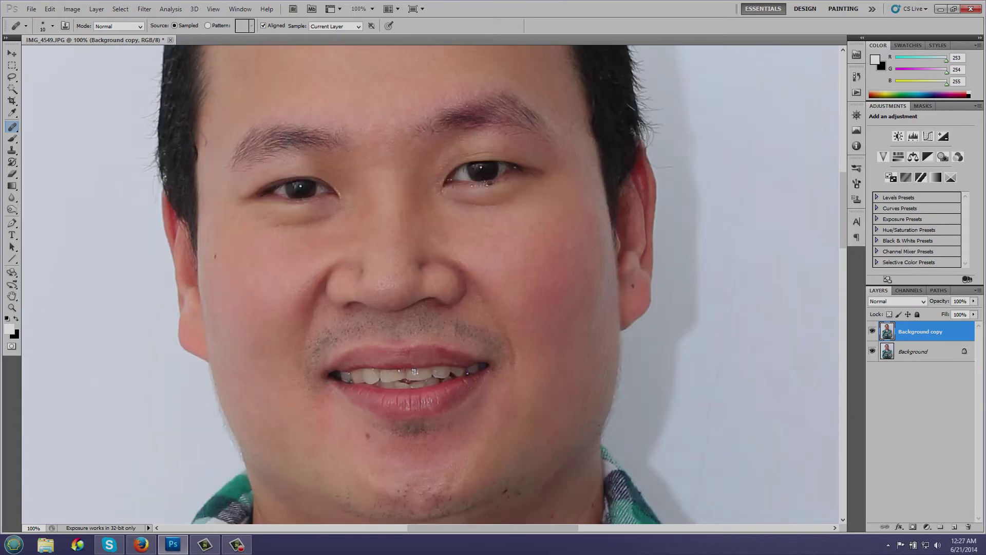
scroll(432, 282, "up", 1)
scroll(431, 282, "up", 4)
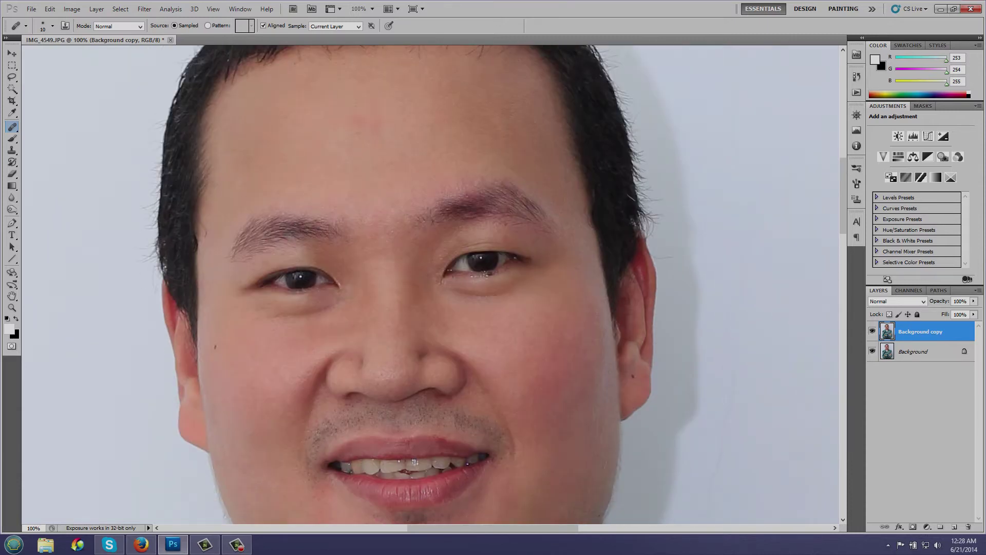
scroll(431, 283, "down", 14)
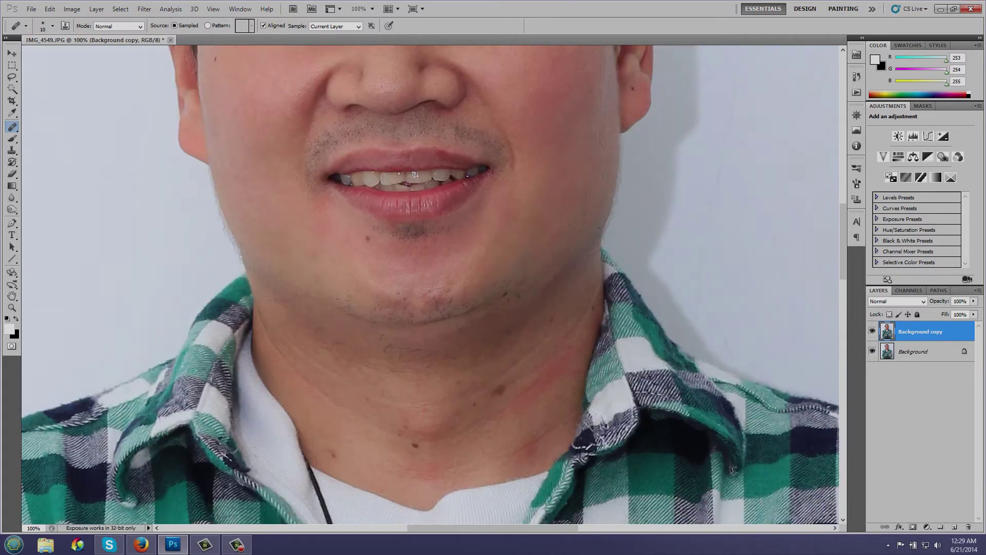
scroll(432, 282, "up", 2)
scroll(432, 282, "up", 7)
scroll(432, 283, "up", 5)
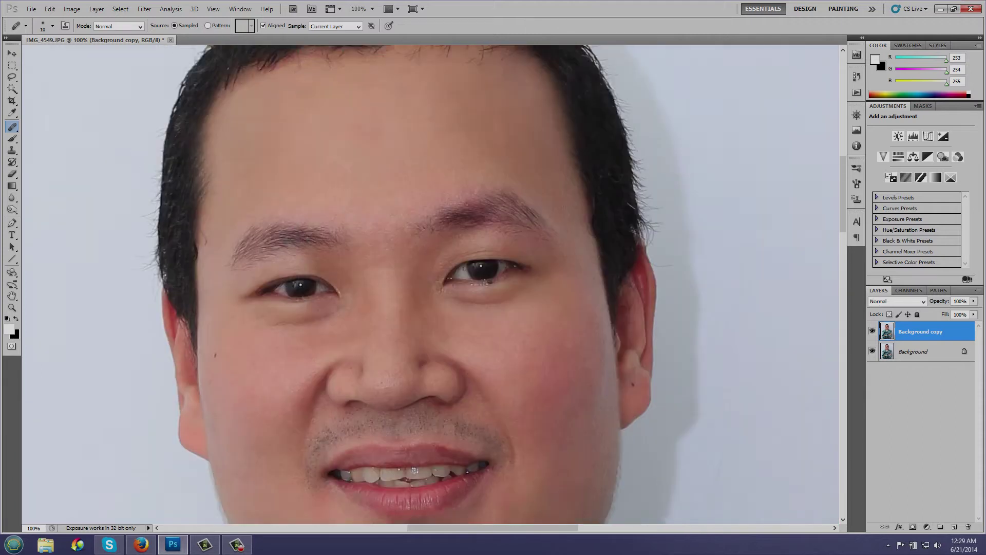
scroll(432, 282, "down", 8)
scroll(432, 283, "down", 1)
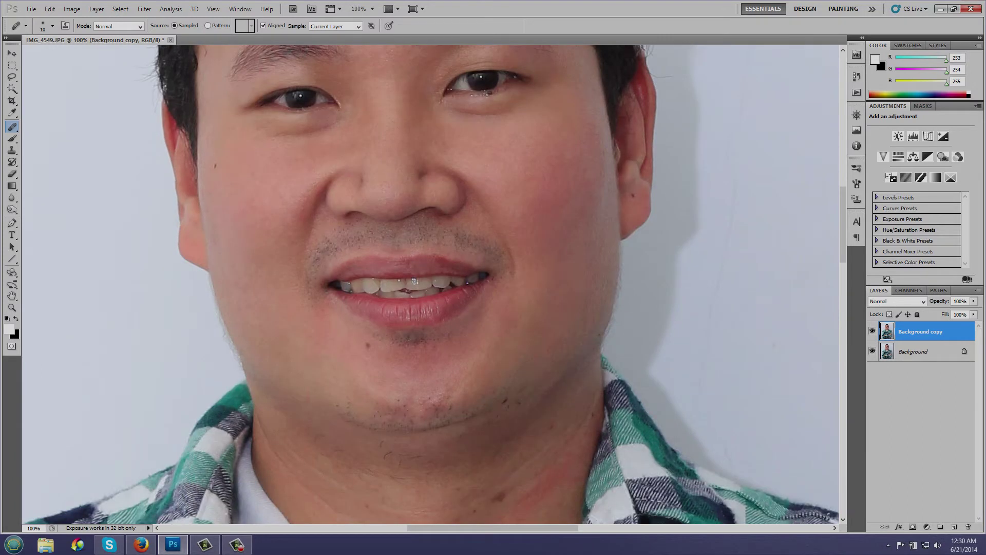
scroll(431, 283, "up", 6)
scroll(432, 282, "down", 3)
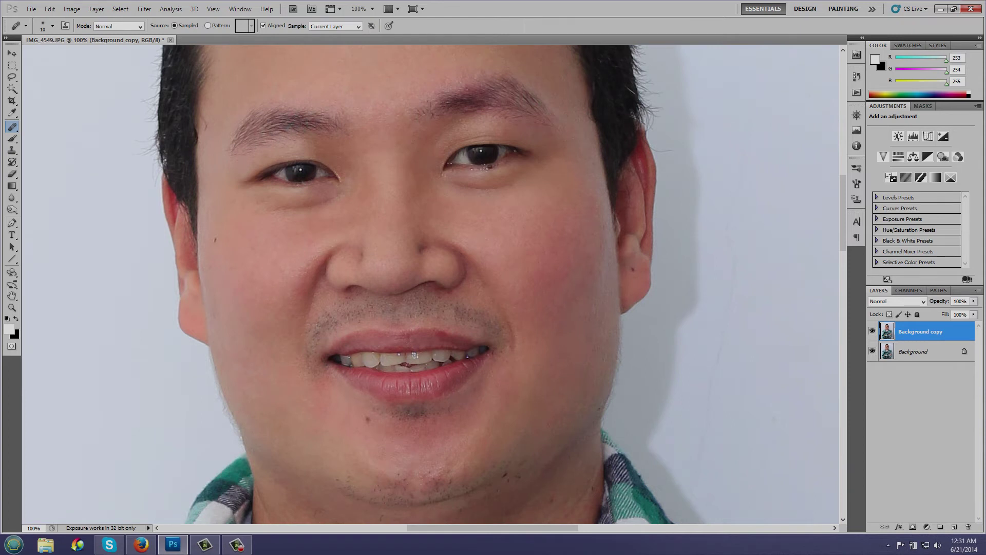
scroll(295, 241, "down", 2)
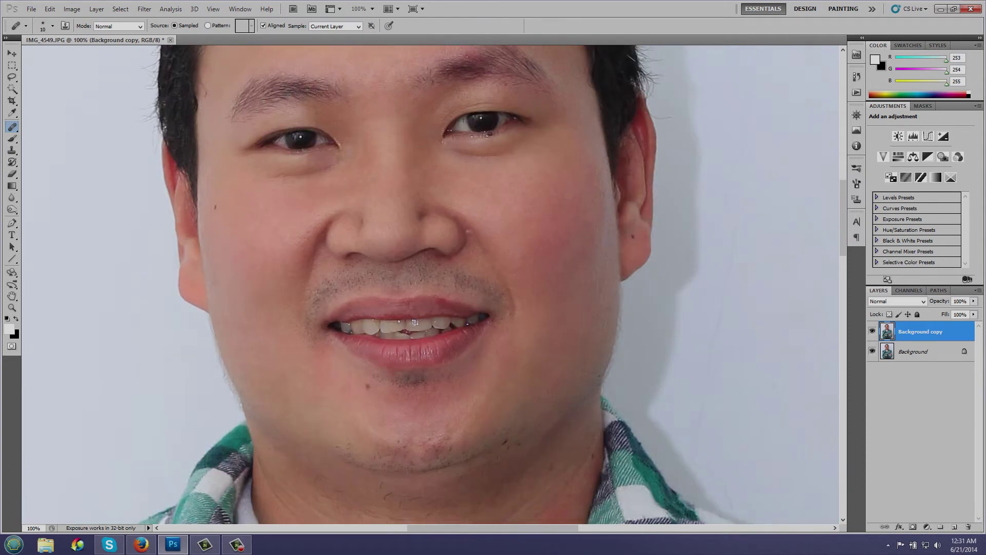
scroll(431, 285, "down", 3)
scroll(431, 285, "down", 7)
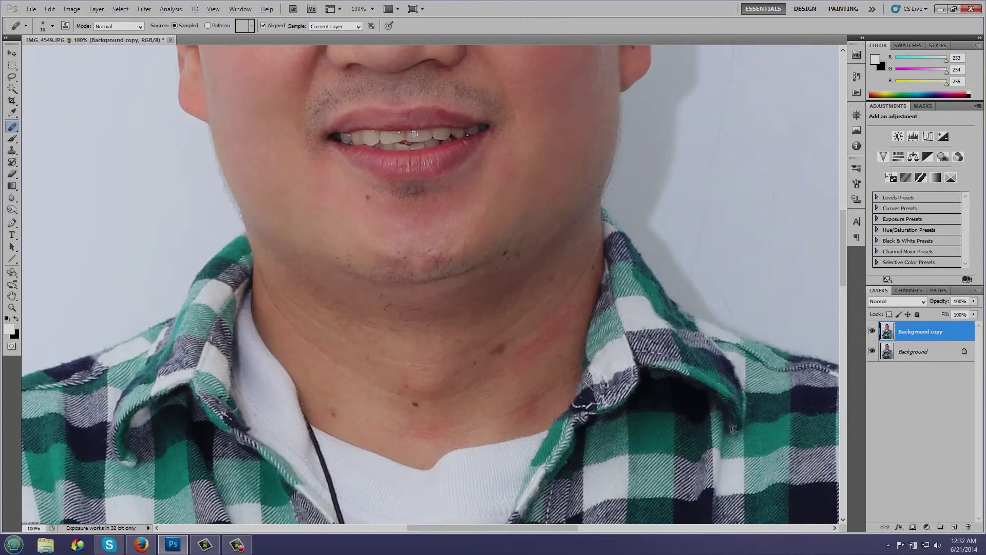
scroll(431, 285, "up", 1)
scroll(430, 285, "down", 5)
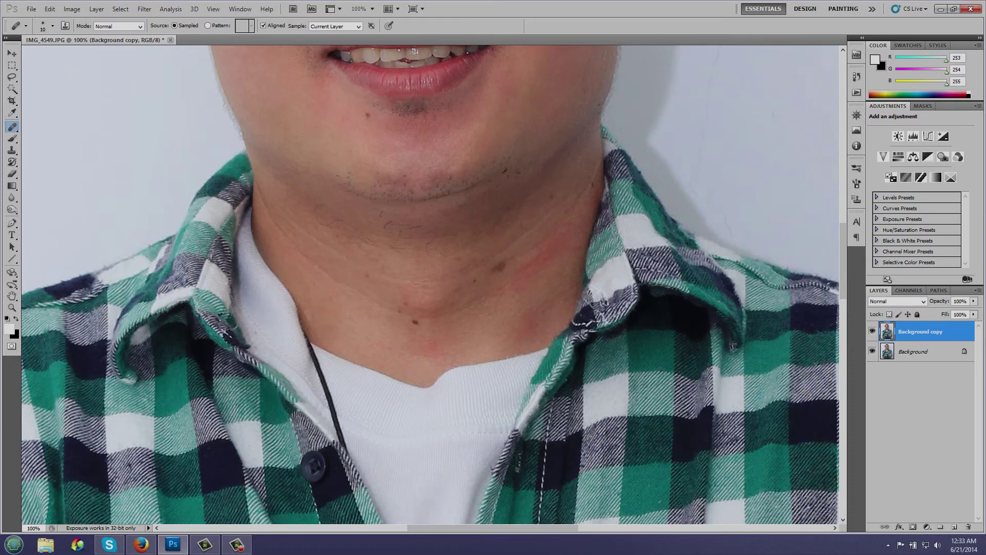
scroll(431, 285, "up", 3)
scroll(430, 285, "down", 2)
scroll(431, 286, "down", 3)
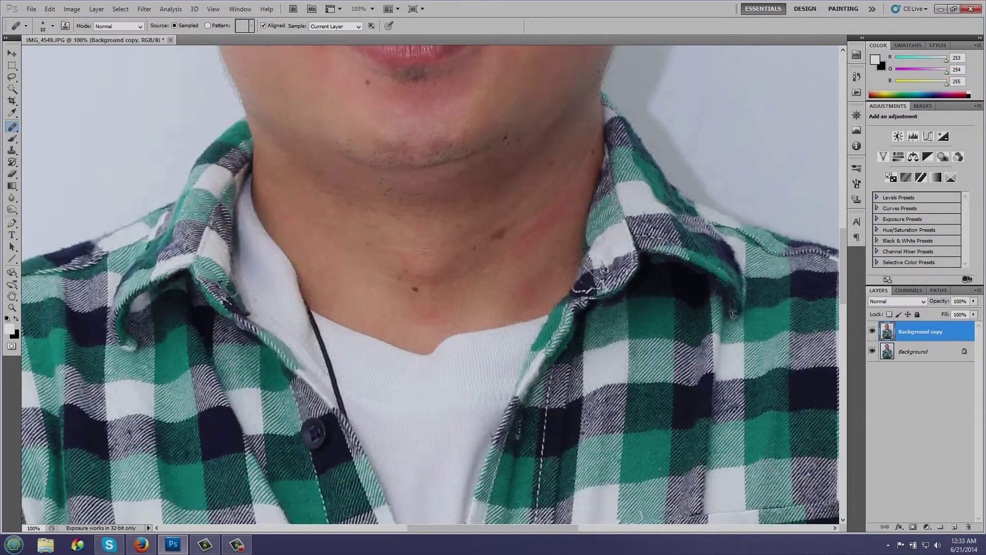
scroll(430, 285, "up", 2)
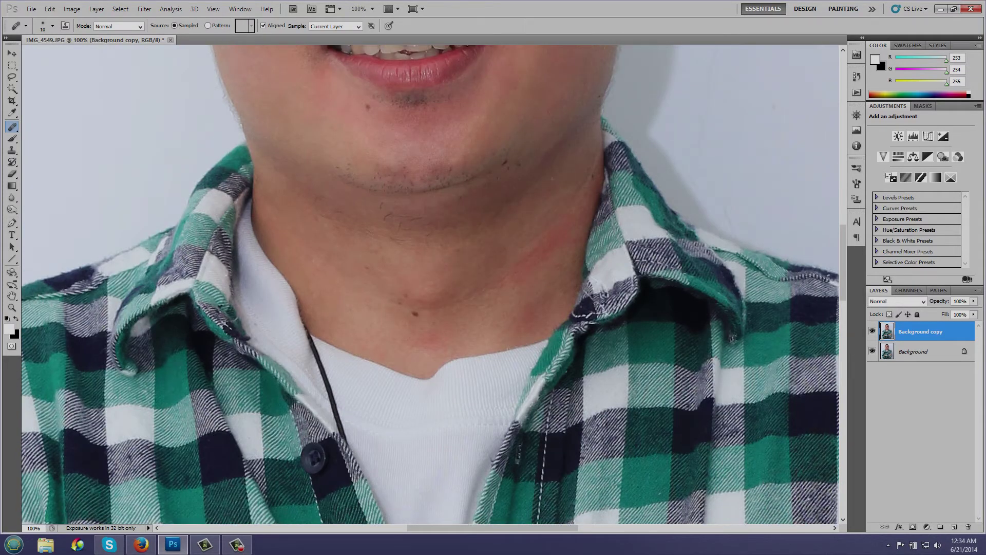
scroll(430, 285, "down", 2)
scroll(431, 285, "up", 1)
scroll(430, 286, "up", 1)
scroll(431, 285, "up", 1)
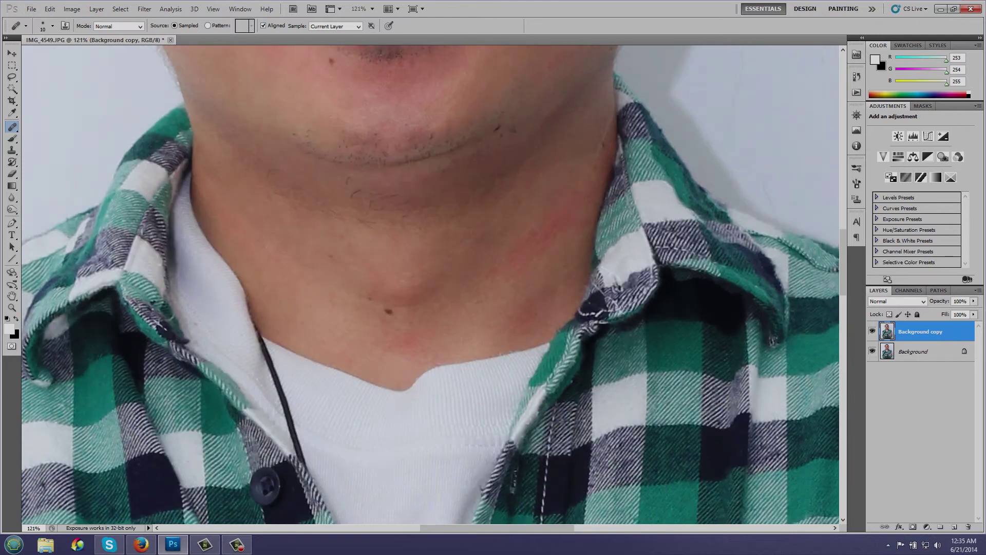
scroll(431, 286, "up", 5)
scroll(431, 285, "down", 1)
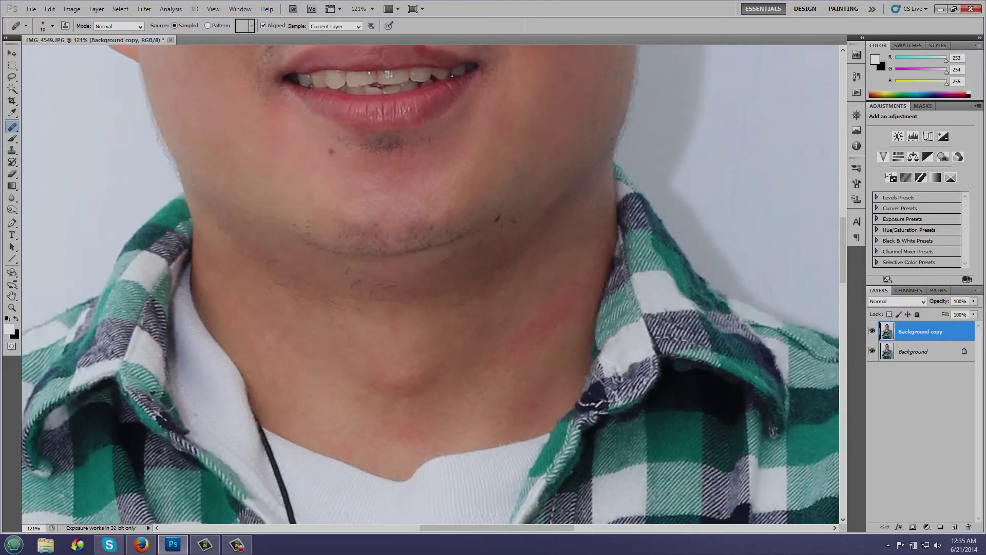
scroll(431, 285, "up", 1)
scroll(430, 285, "up", 1)
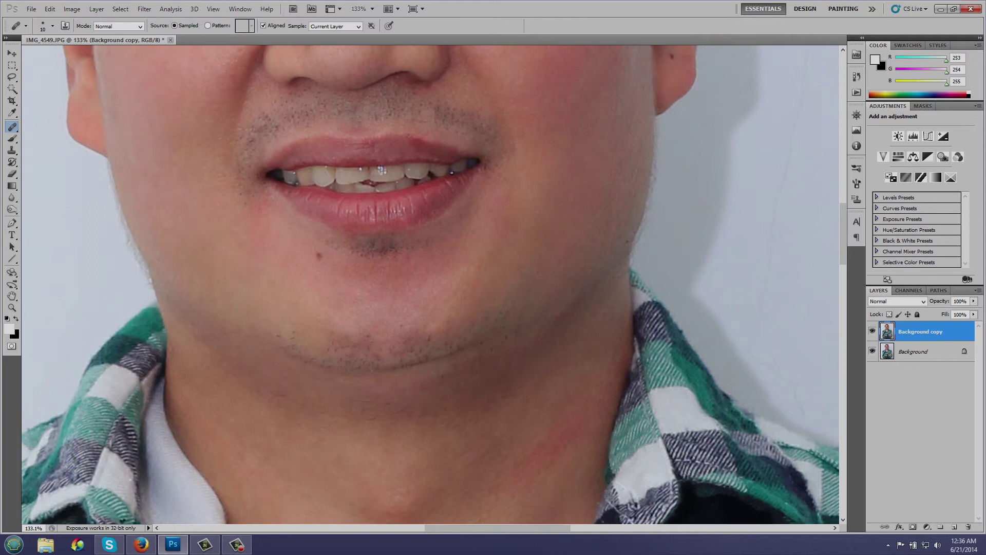
scroll(431, 286, "down", 3)
scroll(431, 285, "down", 3)
scroll(431, 285, "up", 8)
Switch to the Spot Healing Brush and heal blemishes around the mouth, chin and neck
key("shift+j")
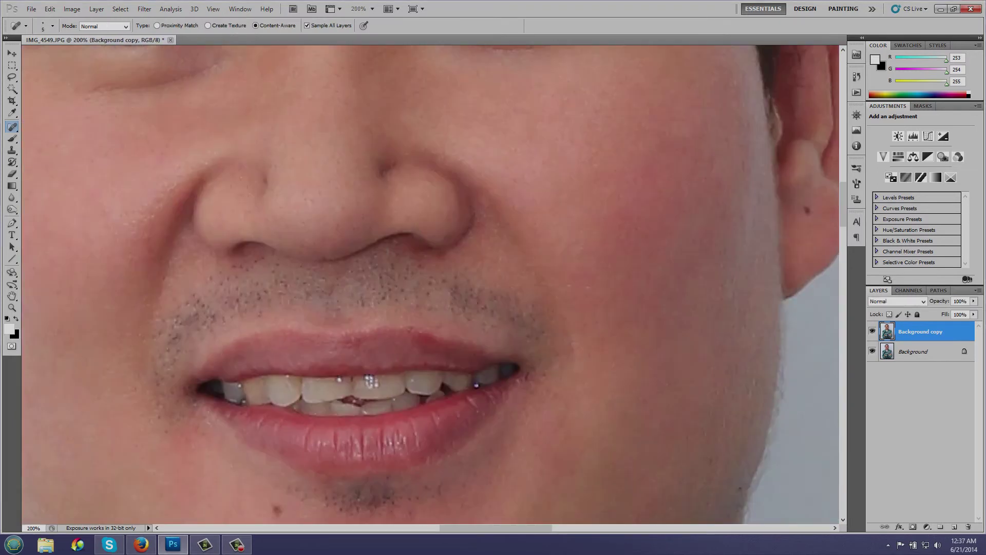
scroll(370, 284, "down", 1)
scroll(370, 284, "down", 1)
scroll(357, 304, "up", 1)
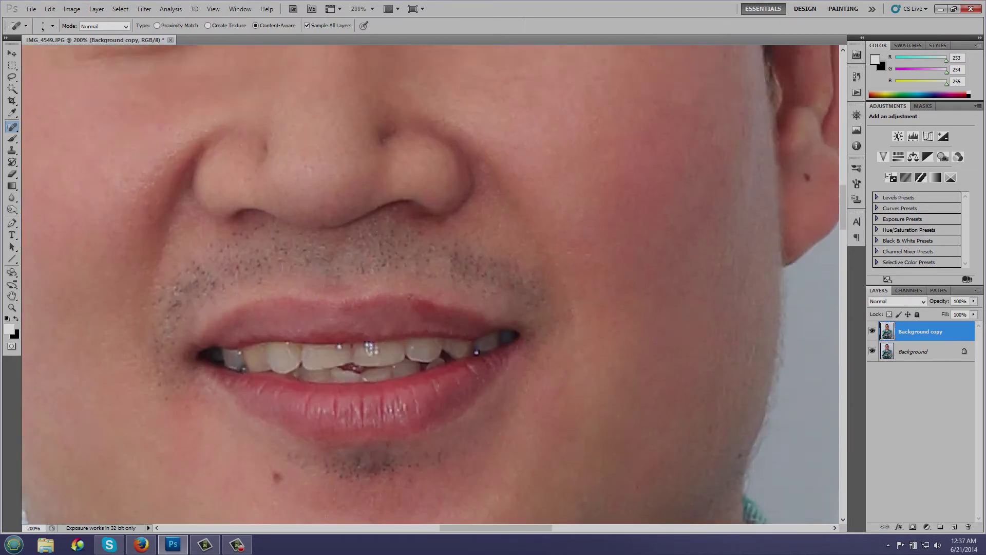
scroll(370, 288, "up", 2)
scroll(369, 288, "up", 3)
scroll(370, 288, "down", 2)
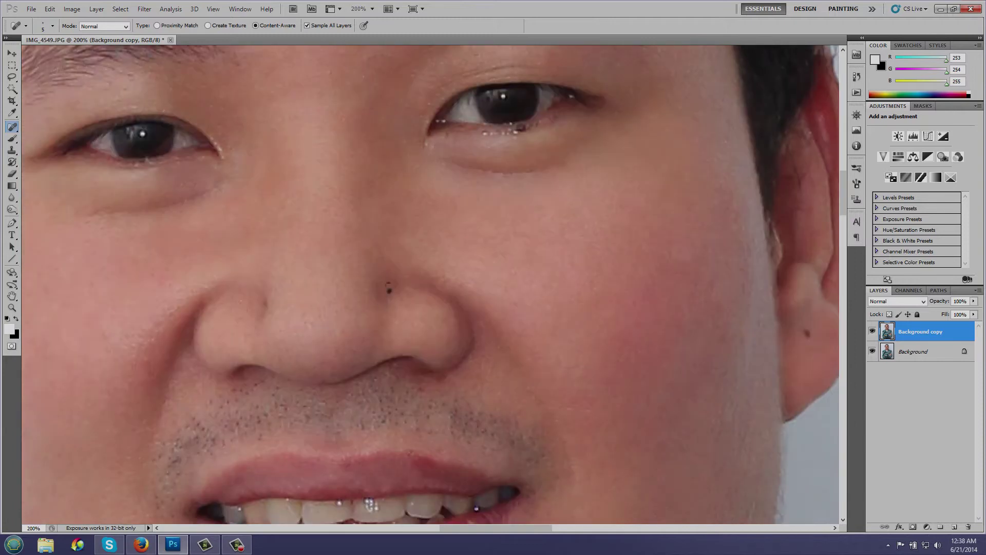
scroll(435, 327, "down", 2)
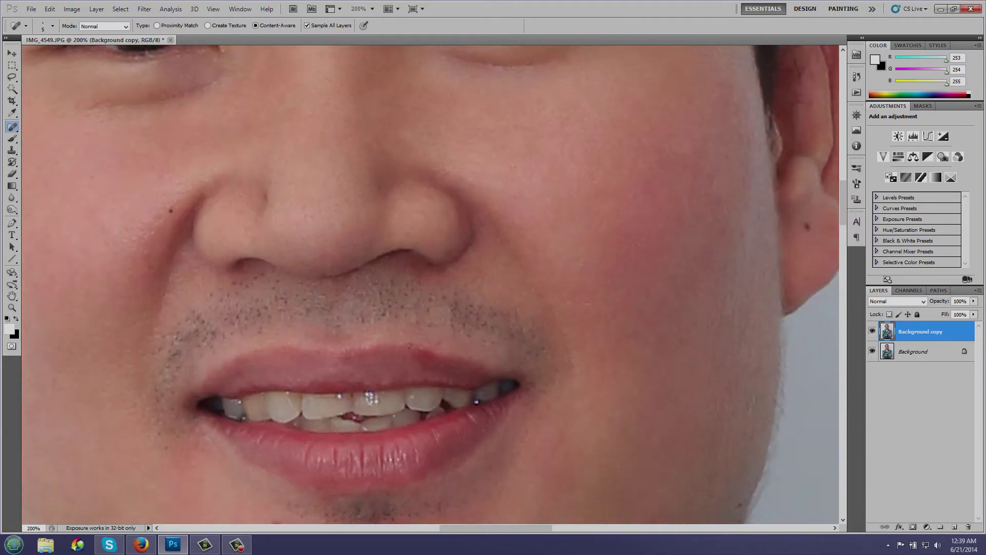
scroll(370, 288, "down", 1)
scroll(370, 288, "down", 1)
scroll(370, 287, "up", 1)
scroll(370, 288, "down", 1)
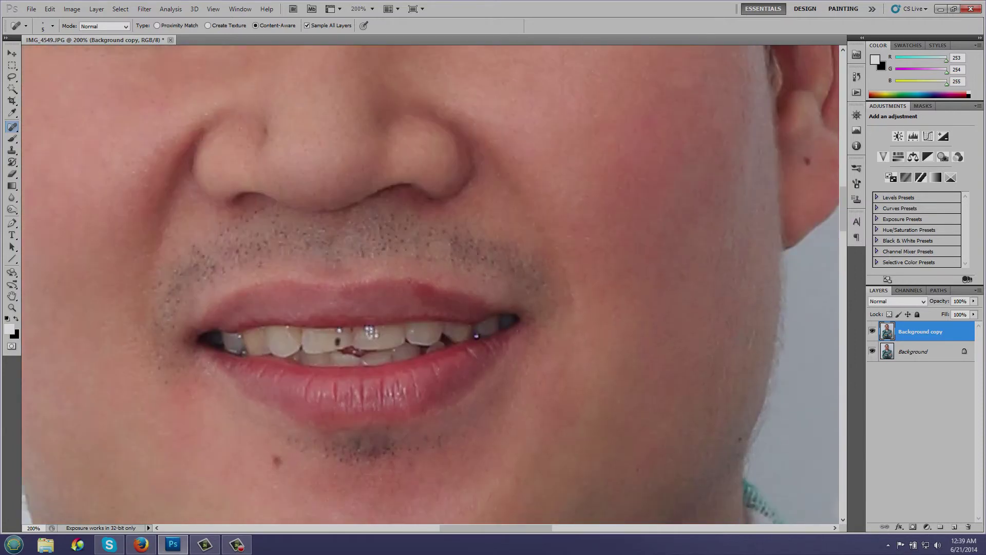
scroll(435, 284, "down", 1)
scroll(435, 284, "down", 1)
scroll(435, 285, "down", 3)
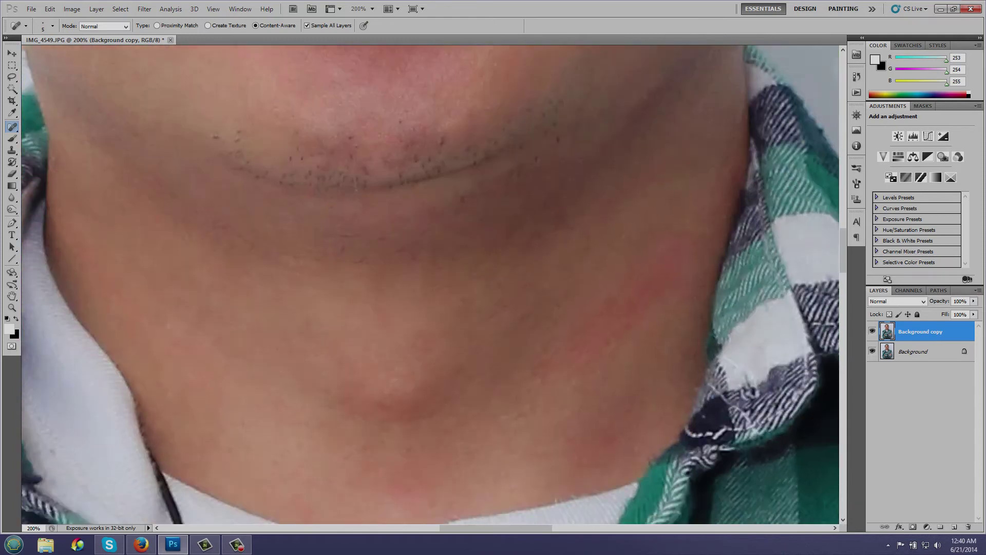
Fit the whole portrait on screen, then return to 100% to check the eyes and face
key("ctrl+0")
key("ctrl+1")
scroll(320, 204, "up", 1)
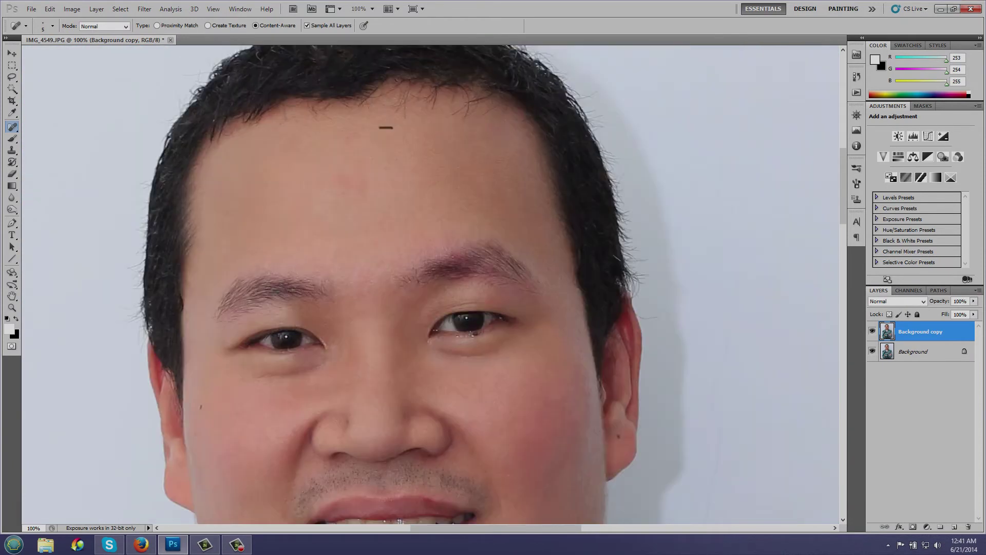
scroll(544, 196, "down", 1)
scroll(538, 275, "down", 5)
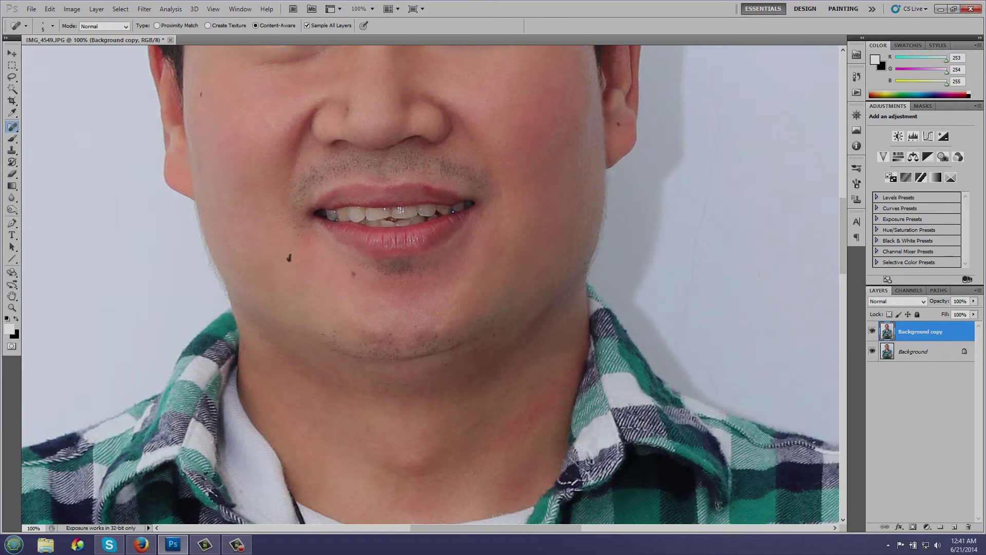
scroll(290, 256, "down", 1)
scroll(289, 257, "up", 1)
scroll(462, 252, "up", 3)
scroll(616, 244, "up", 1)
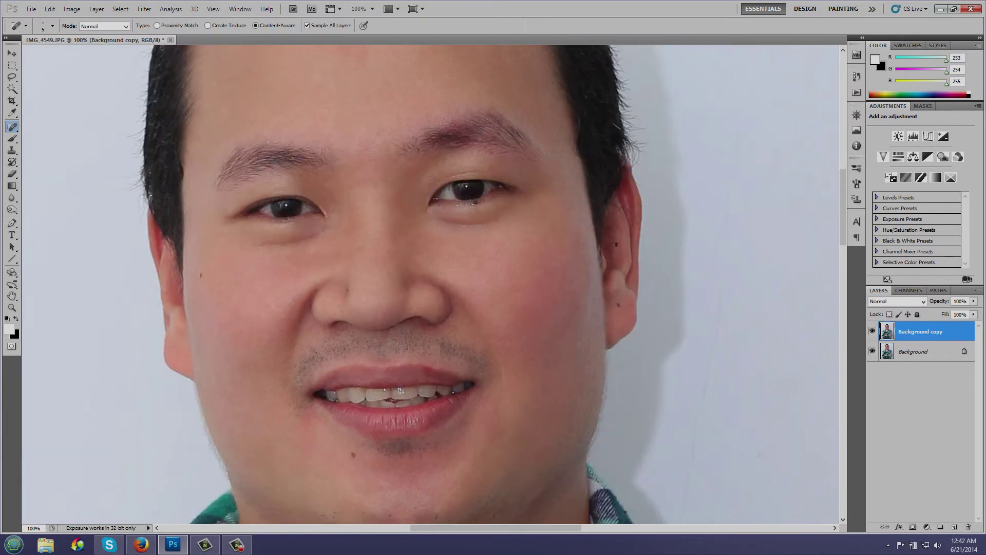
scroll(565, 308, "down", 1)
scroll(566, 308, "down", 1)
scroll(565, 309, "up", 2)
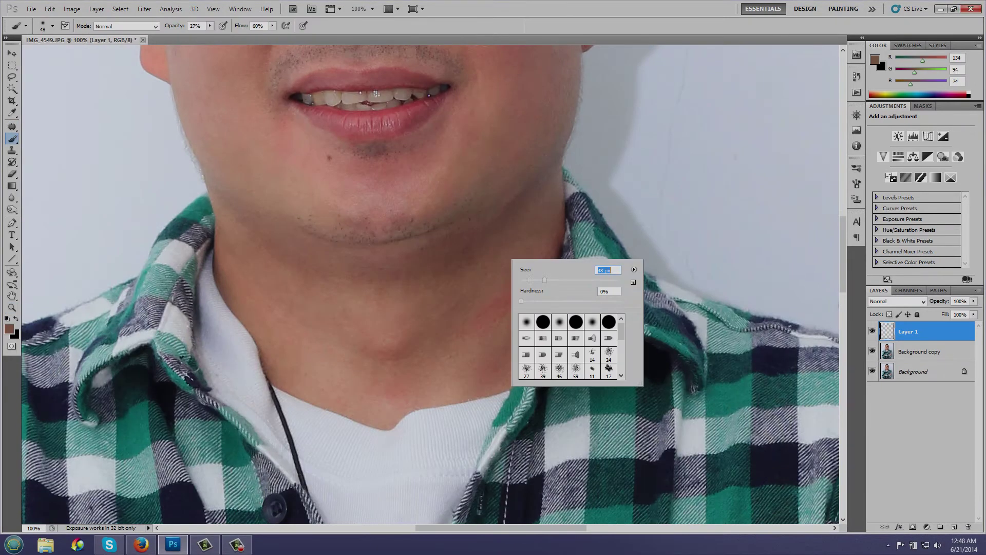
Pick a light skin colour, apply Dust & Scratches (Radius 17), and set the brush size to 70
key("Return")
left_click(398, 384, "alt")
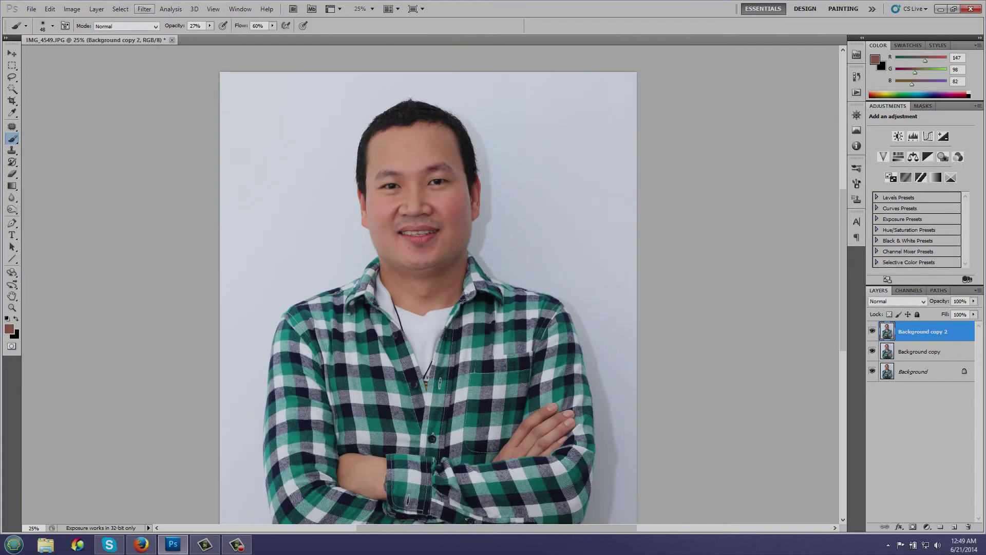
left_click(339, 144)
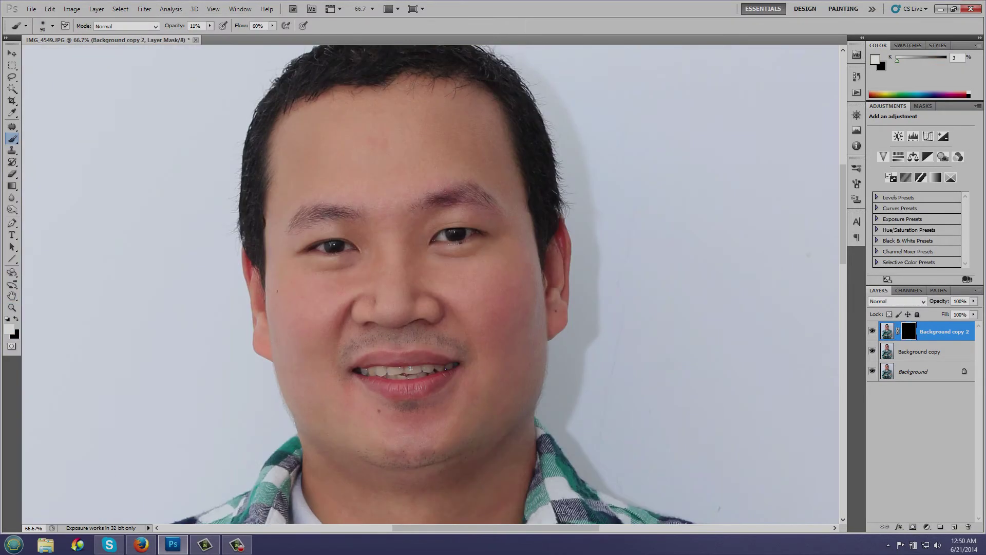
key("bracketright")
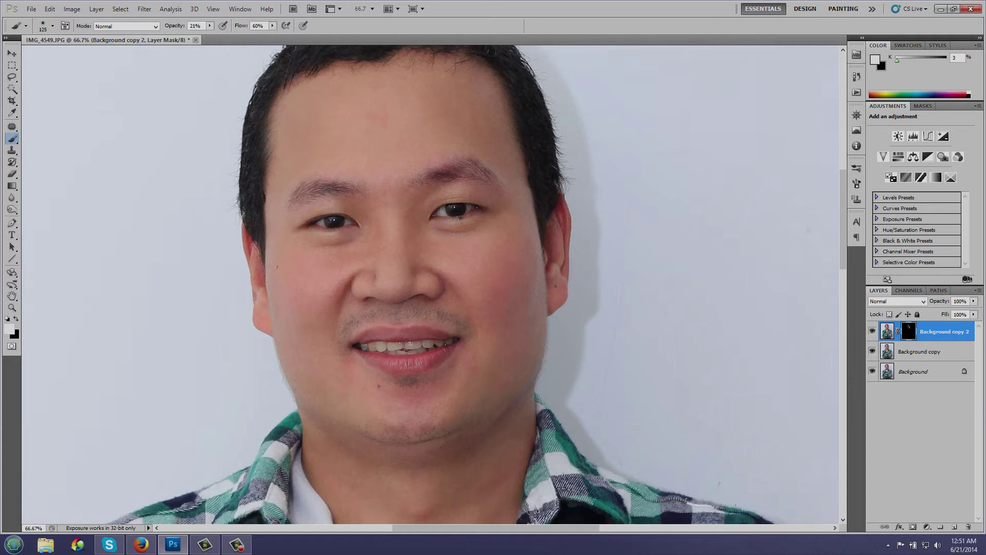
key("bracketleft")
key("bracketleft")
key("bracketleft")
key("bracketright")
key("bracketright")
key("bracketright")
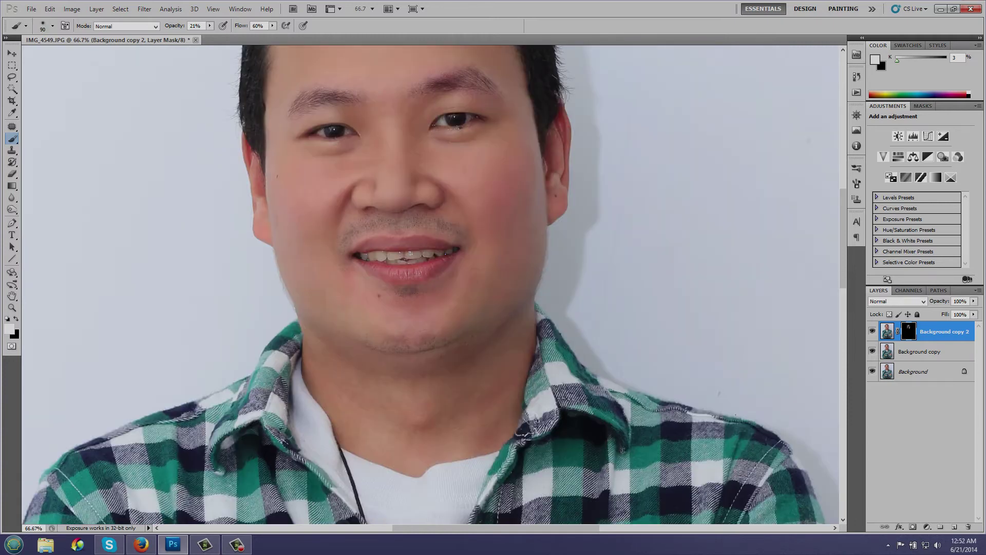
key("bracketleft")
key("bracketleft")
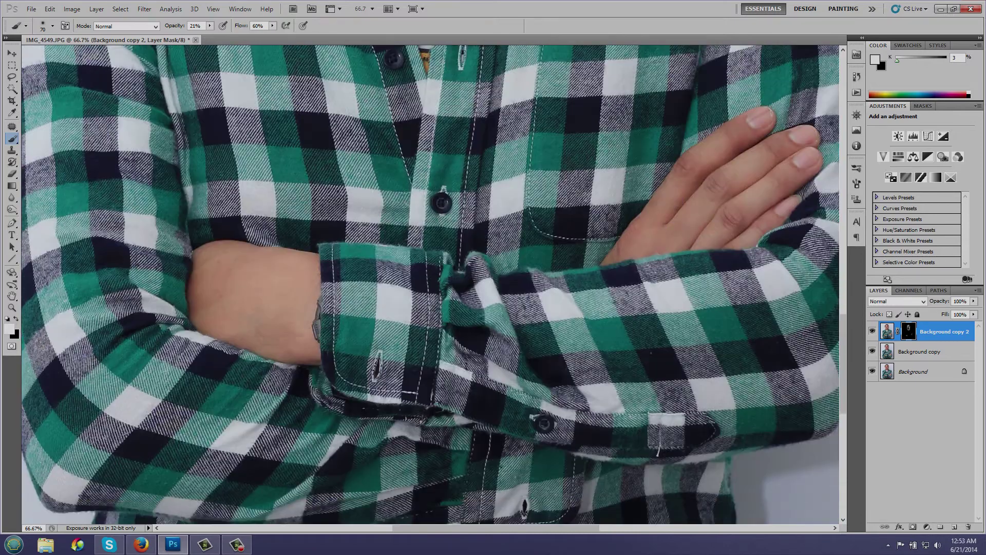
Target the layer pixels instead of the mask and view the portrait at 33.3%
key("j")
key("ctrl+2")
key("ctrl+minus")
key("ctrl+minus")
key("ctrl+minus")
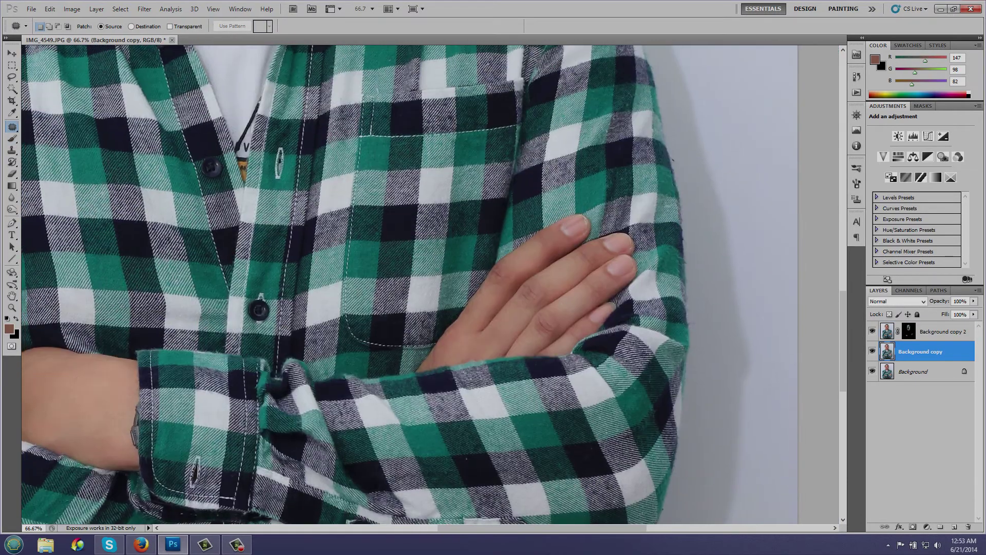
key("b")
key("ctrl+backslash")
key("ctrl+plus")
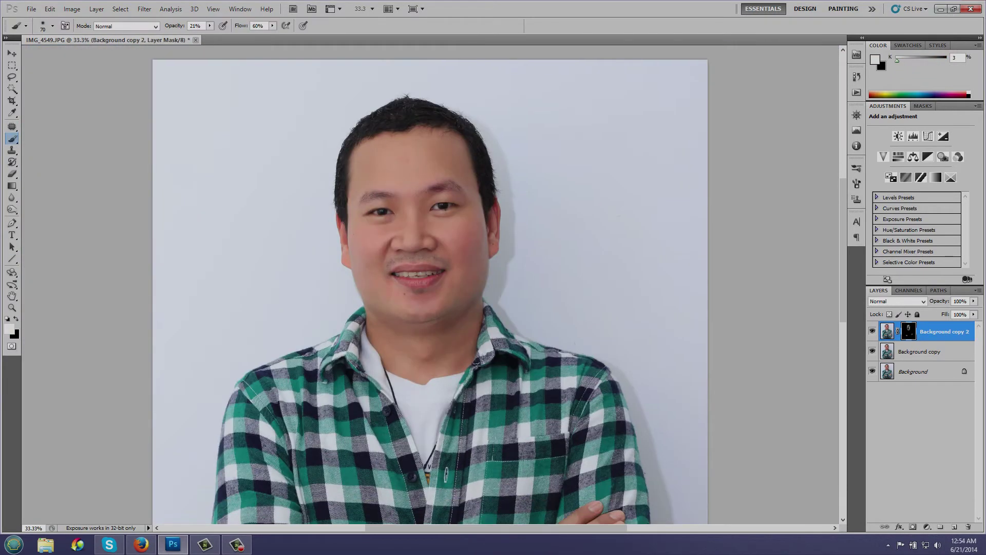
scroll(430, 292, "down", 1)
scroll(430, 293, "up", 1)
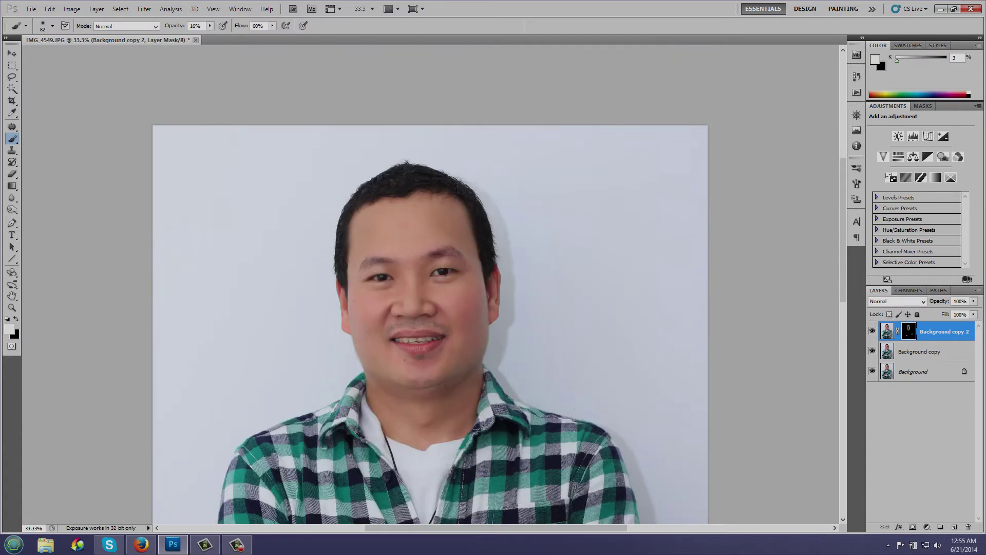
scroll(431, 283, "down", 1)
scroll(430, 283, "down", 2)
Select Background copy with the Patch Tool and zoom to 200% on the cord near the shirt button
key("ctrl+plus")
key("ctrl+plus")
key("ctrl+plus")
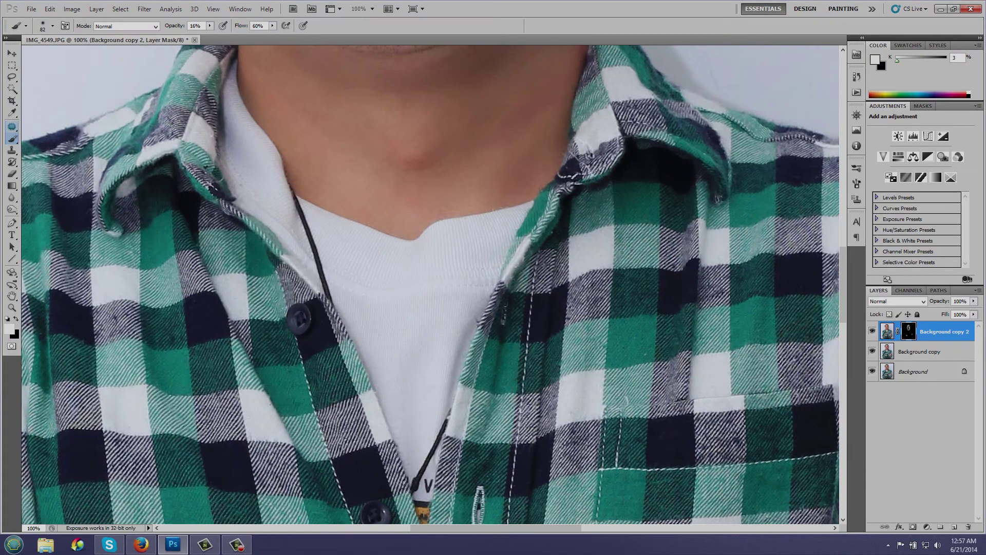
key("j")
key("alt+bracketleft")
scroll(431, 285, "up", 1)
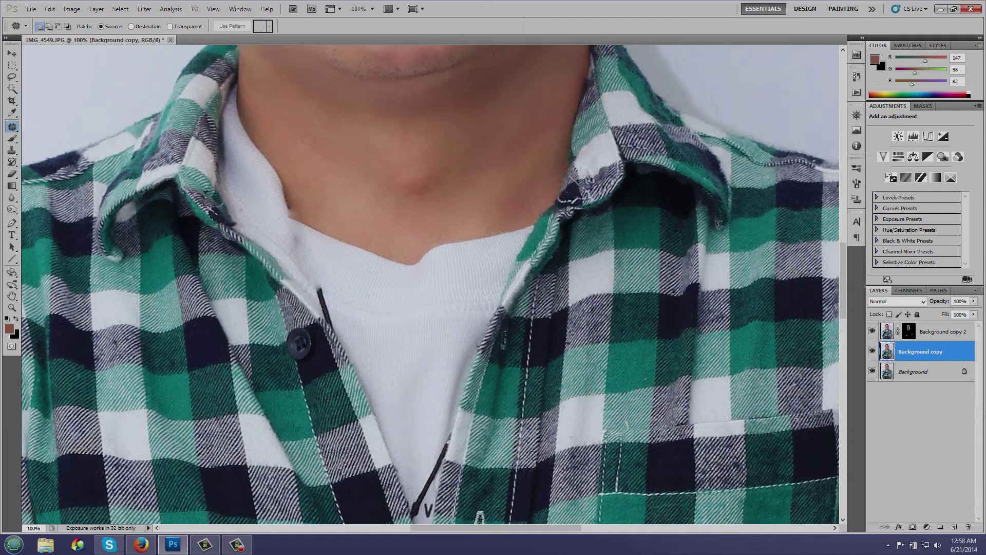
scroll(322, 257, "down", 1)
scroll(322, 257, "up", 1)
key("z")
left_click(303, 370)
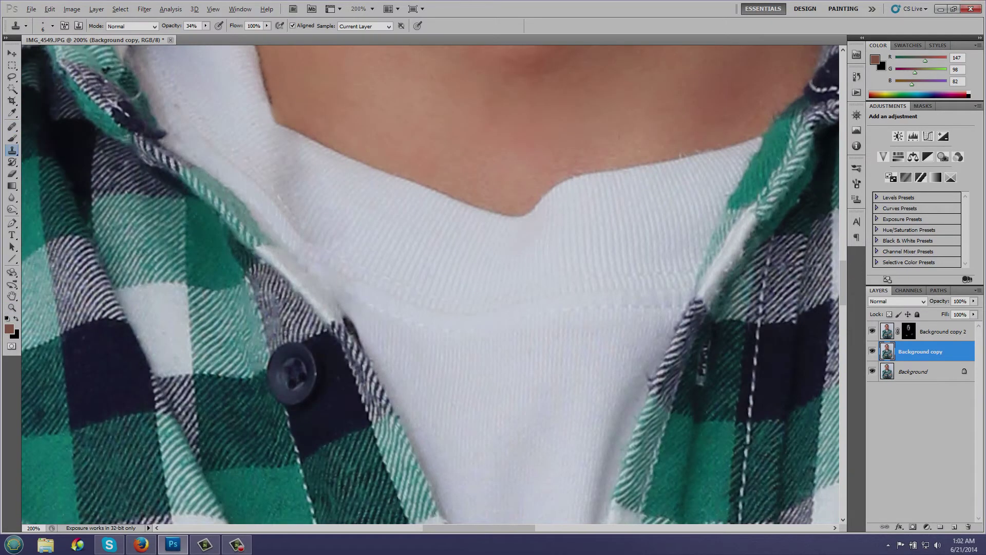
scroll(435, 354, "up", 4)
scroll(434, 354, "up", 4)
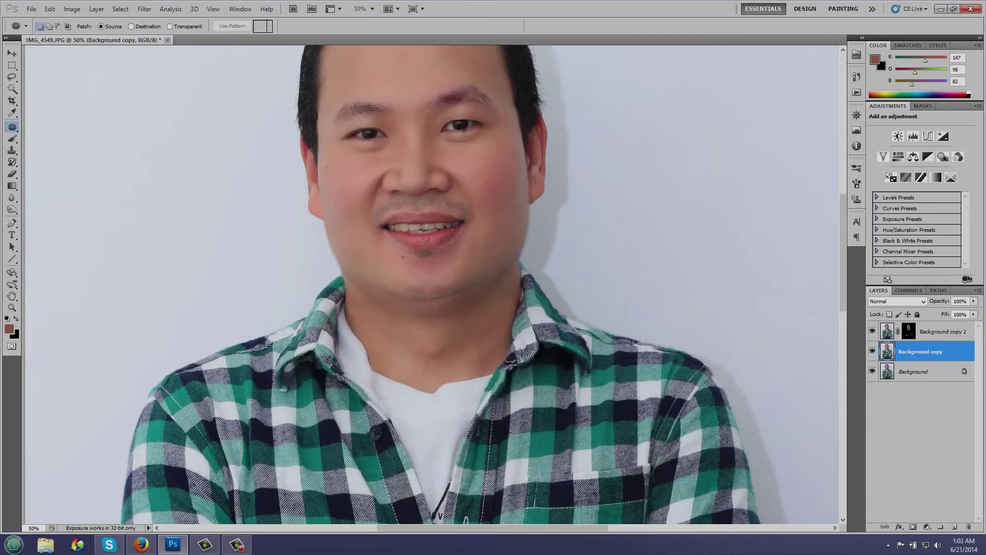
Pan along the jawline and clone away stray hairs with Clone Stamp opacity at 79%
scroll(581, 298, "down", 1)
scroll(580, 298, "up", 1)
scroll(581, 298, "up", 2)
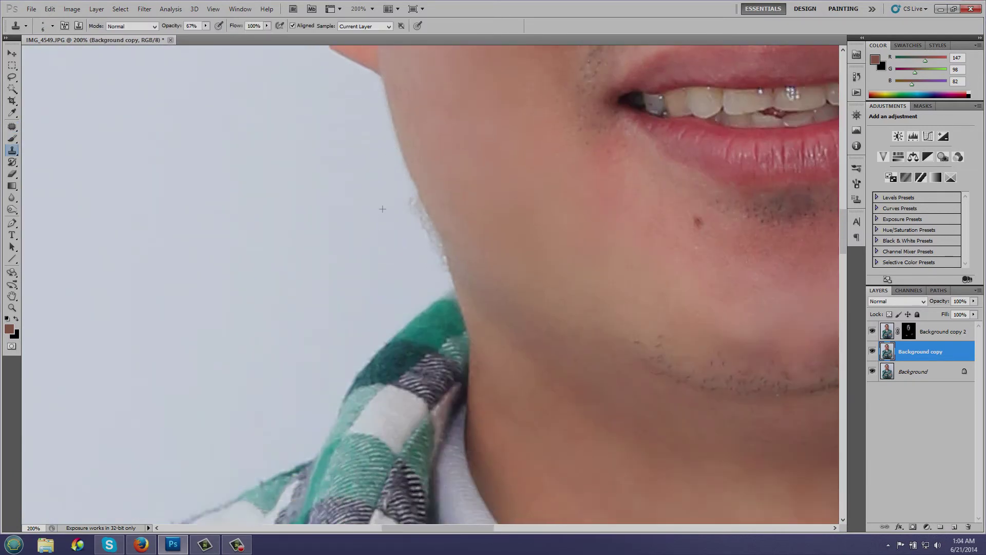
scroll(382, 210, "down", 2)
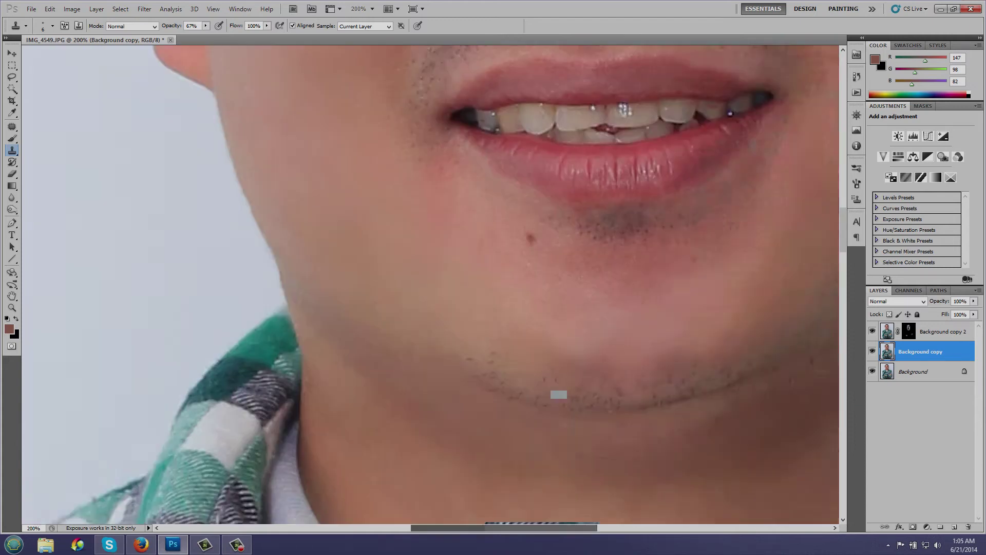
left_click_drag(770, 78, 455, 172)
scroll(317, 285, "down", 1)
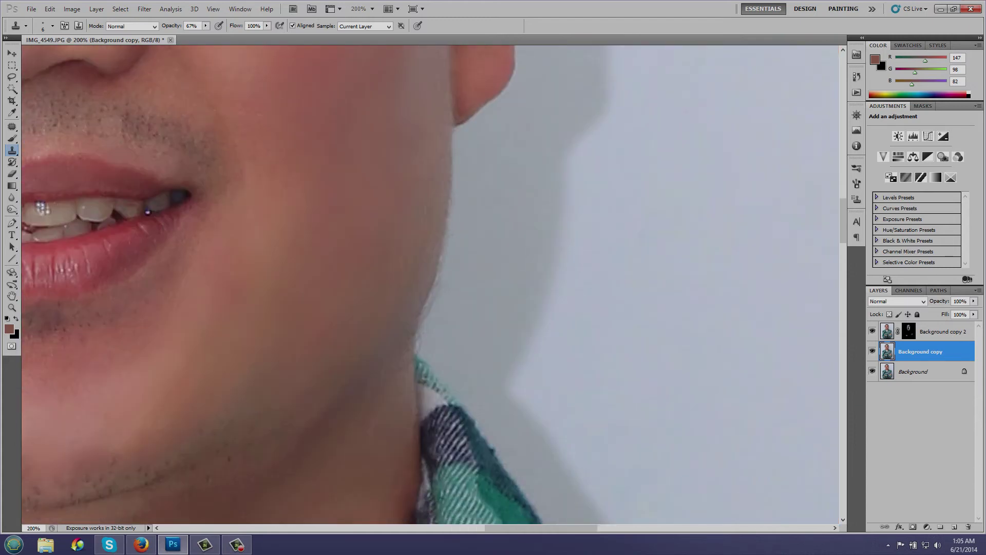
scroll(458, 230, "down", 3)
scroll(447, 177, "down", 2)
key("7")
key("9")
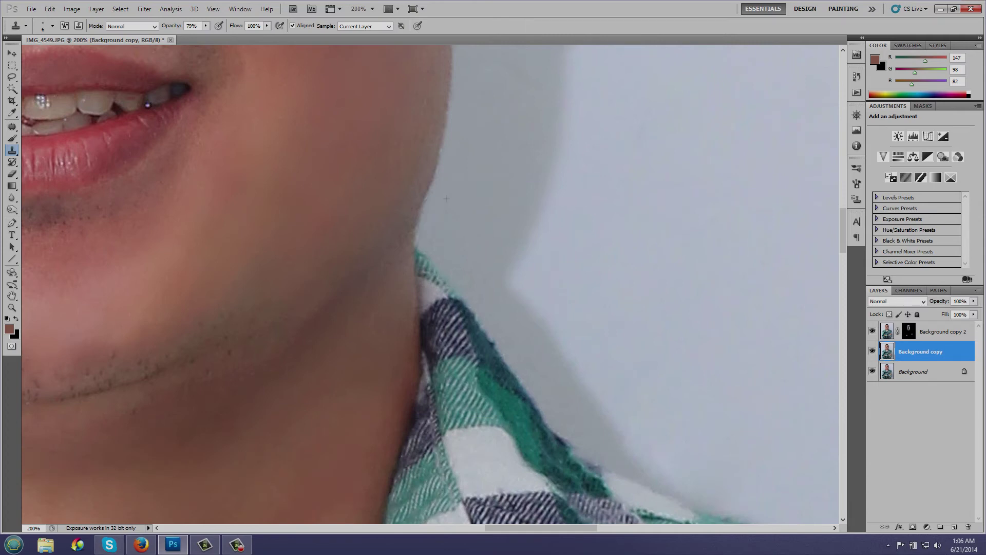
Retouch the shirt front at 66.7% zoom with clone opacity 39%, then fit the portrait to view
key("ctrl+minus")
key("ctrl+minus")
key("ctrl+minus")
key("ctrl+minus")
key("ctrl+plus")
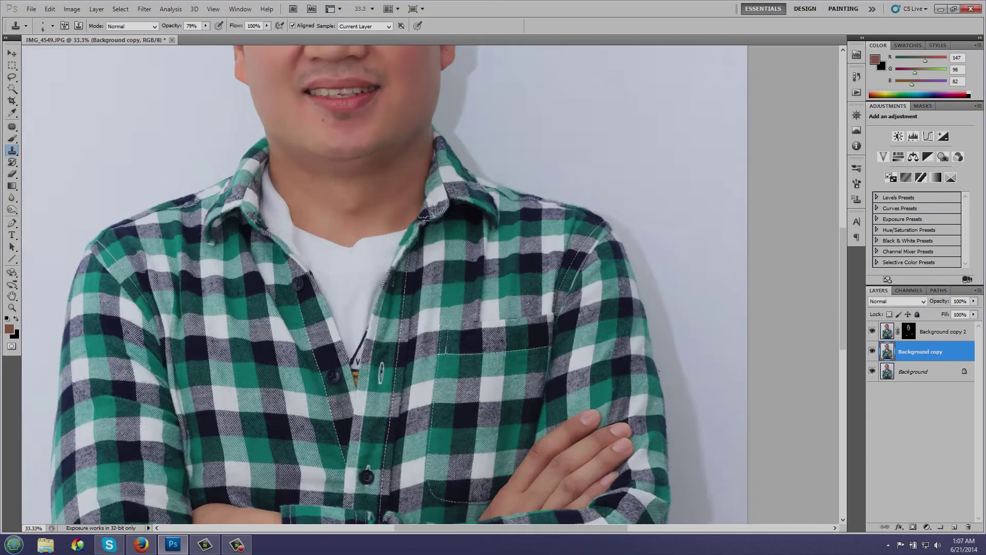
key("ctrl+plus")
scroll(519, 357, "down", 1)
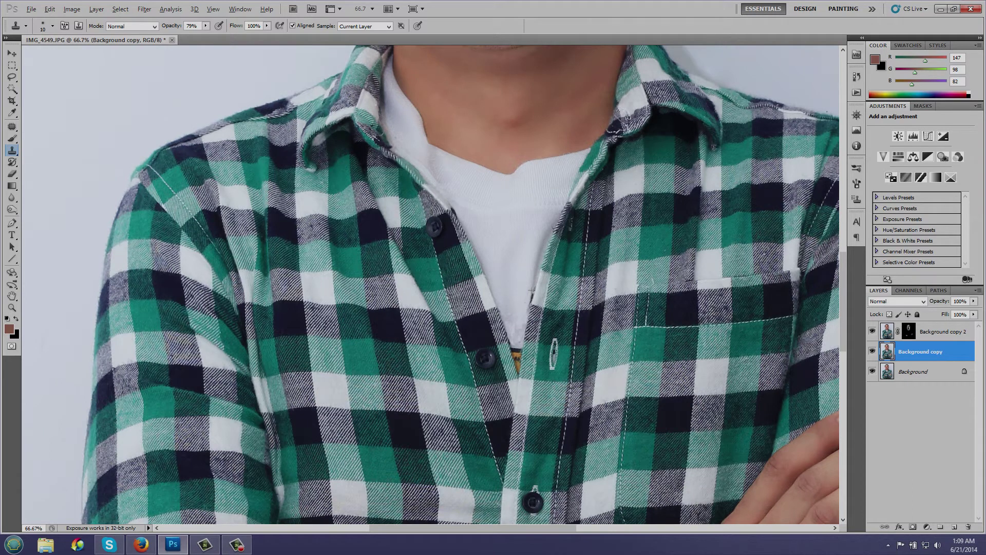
scroll(533, 291, "down", 2)
key("3")
key("9")
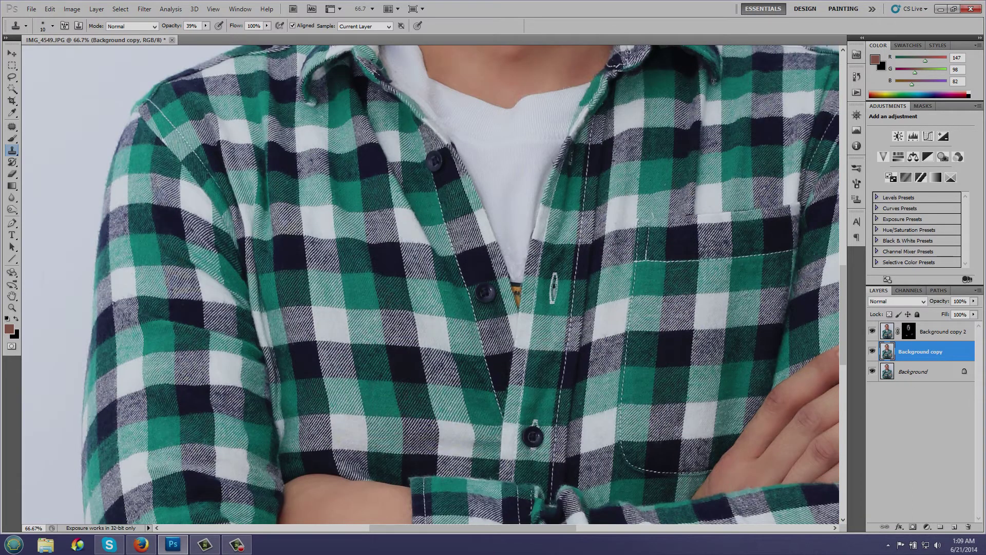
key("ctrl+0")
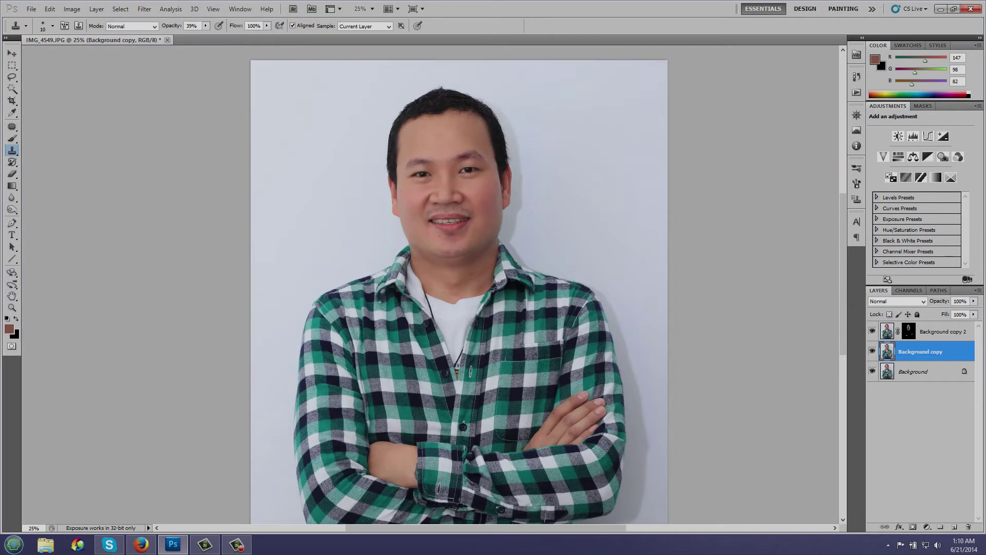
Select the Background copy 2 layer and open its layer options menu
left_click(940, 331)
right_click(930, 331)
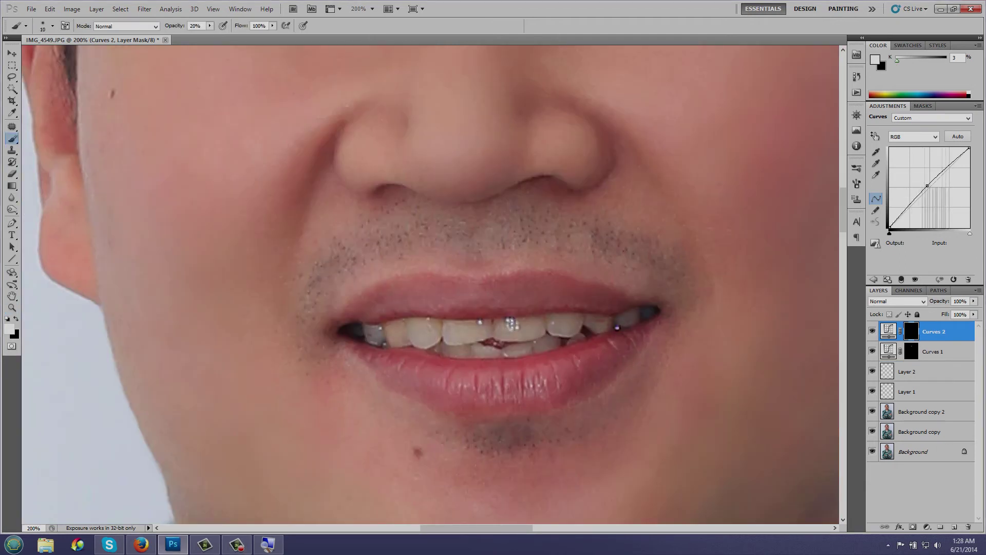
Pick the Spot Healing Brush from the healing-tool flyout, then switch to the Polygonal Lasso
right_click(12, 127)
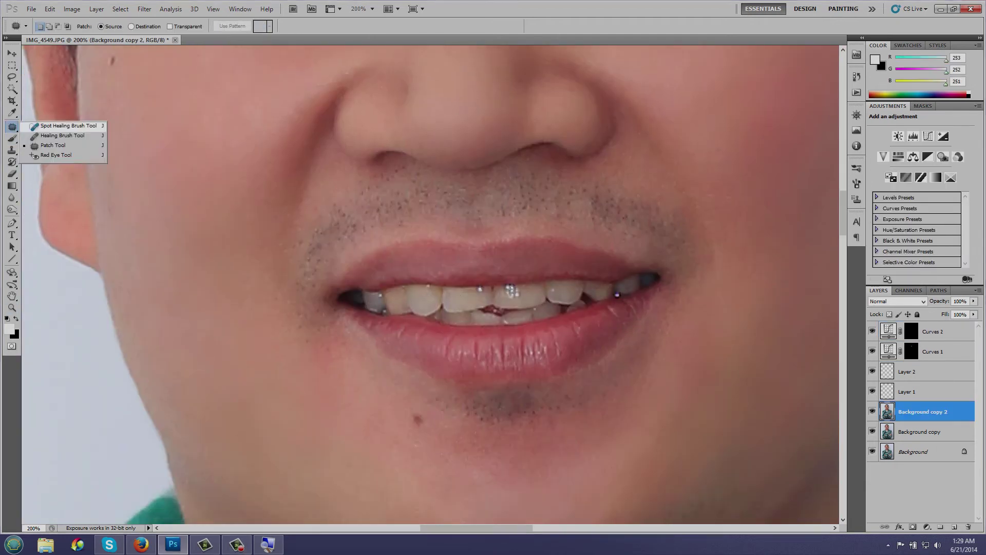
left_click(57, 129)
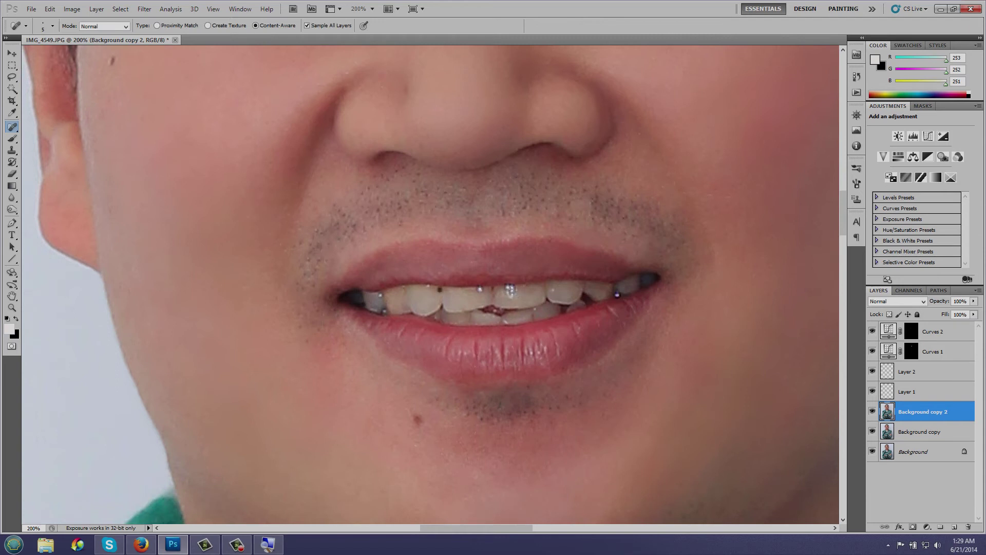
key("l")
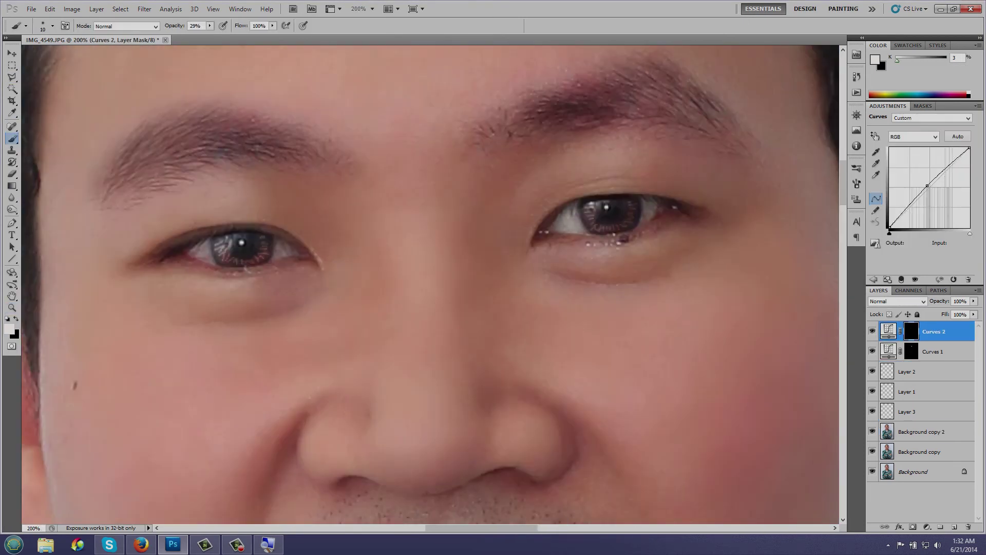
Move the layer selection down to the Curves 1 adjustment layer
key("alt+bracketleft")
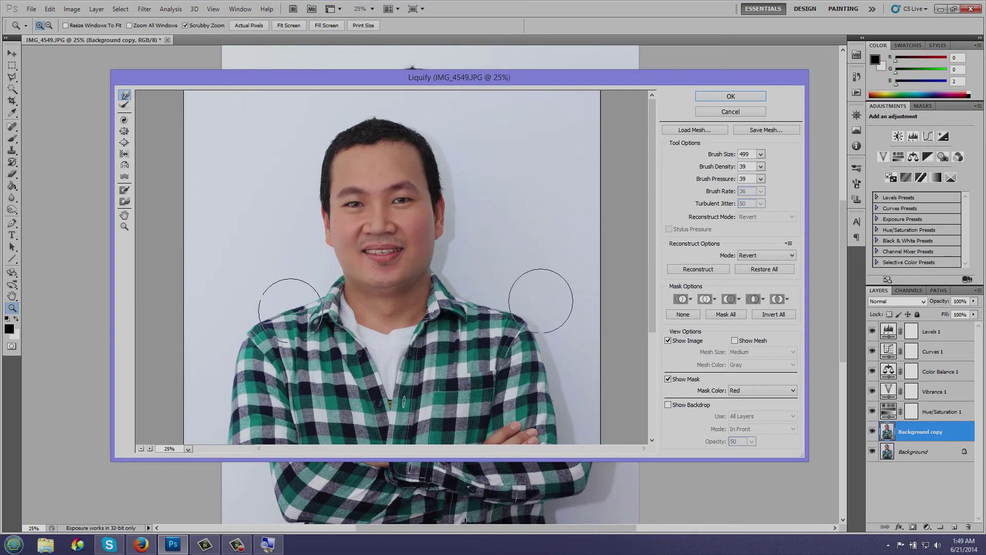
Zoom in on the Liquify preview of the body
key("ctrl+plus")
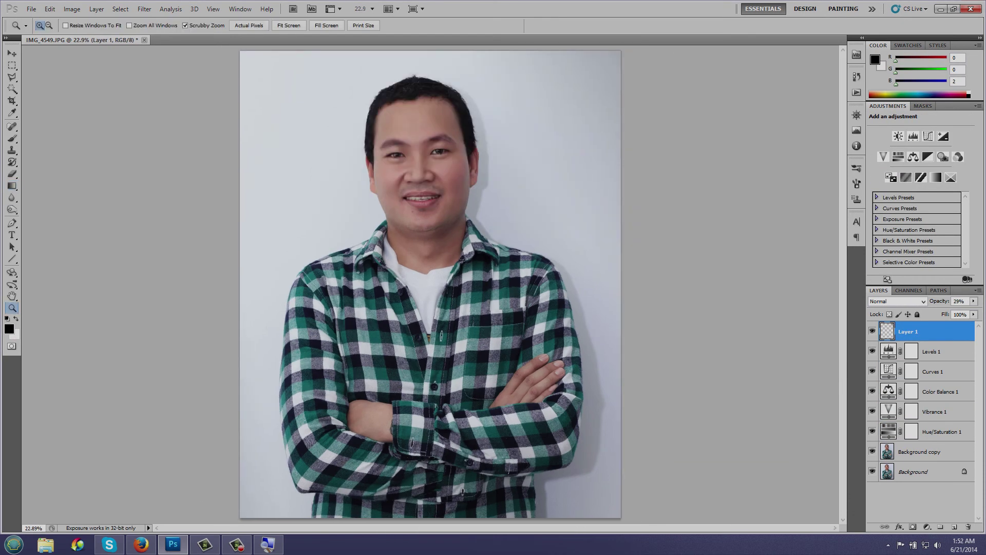
Step down to inspect the Color Balance 1 settings, then back up to Levels 1
key("alt+bracketleft")
key("alt+bracketleft")
key("alt+bracketleft")
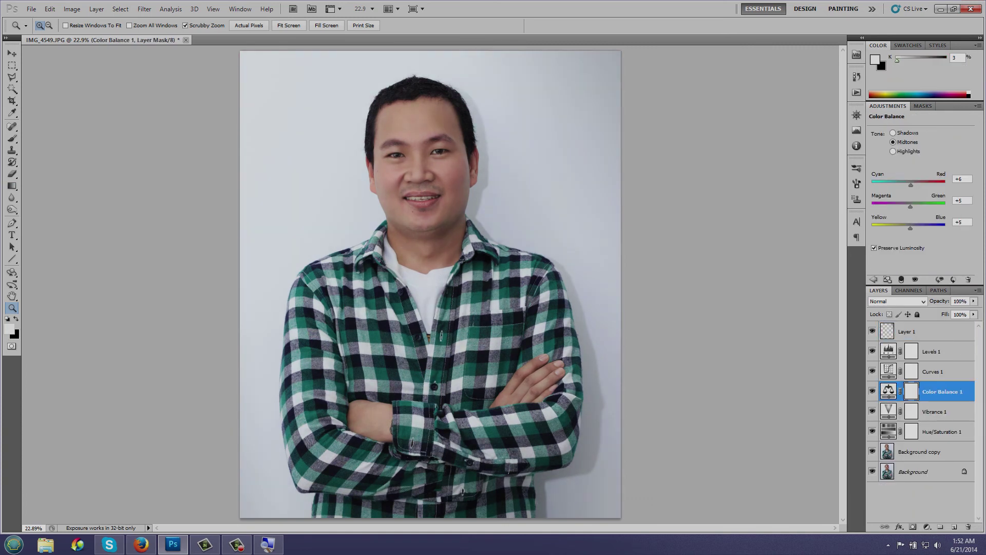
key("alt+bracketleft")
key("alt+bracketleft")
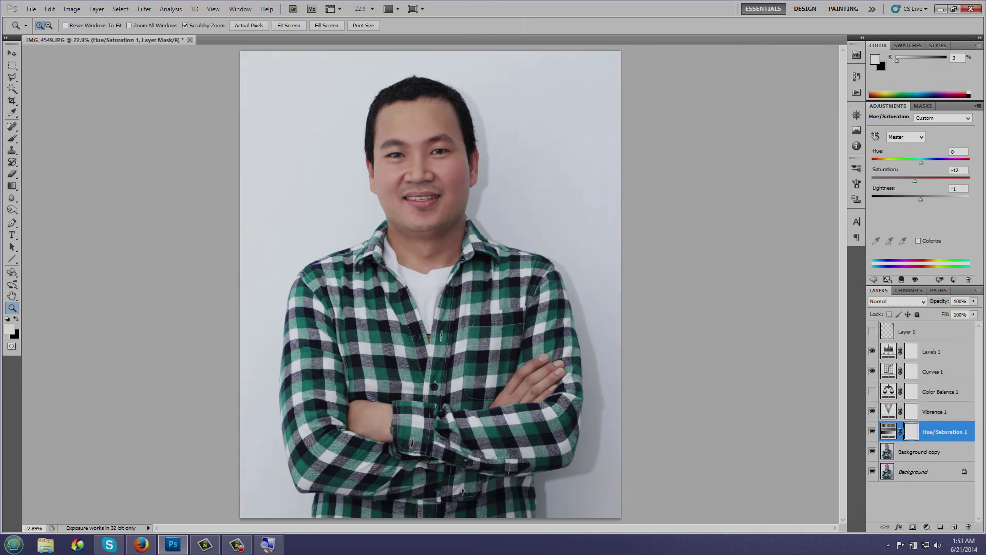
key("alt+bracketright")
key("alt+bracketright")
key("alt+bracketright")
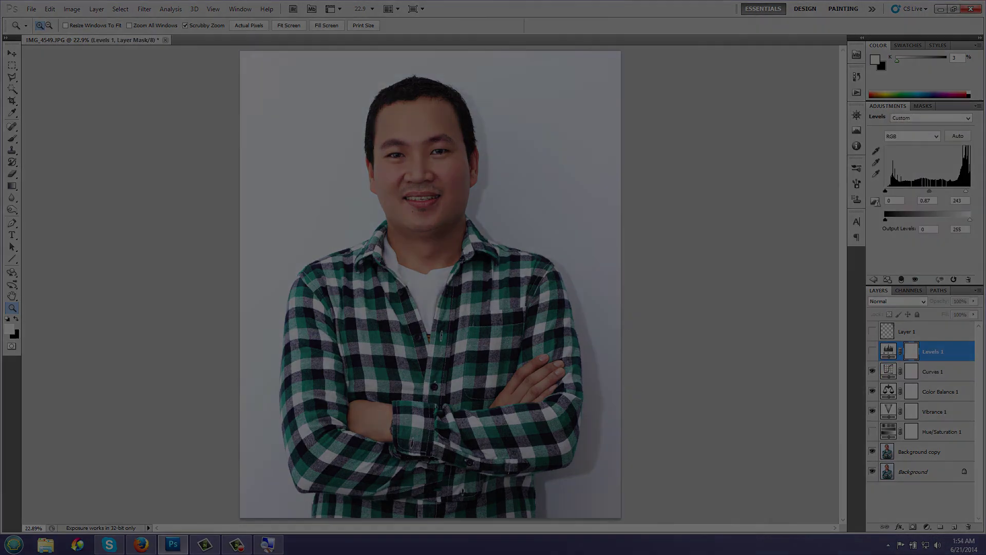